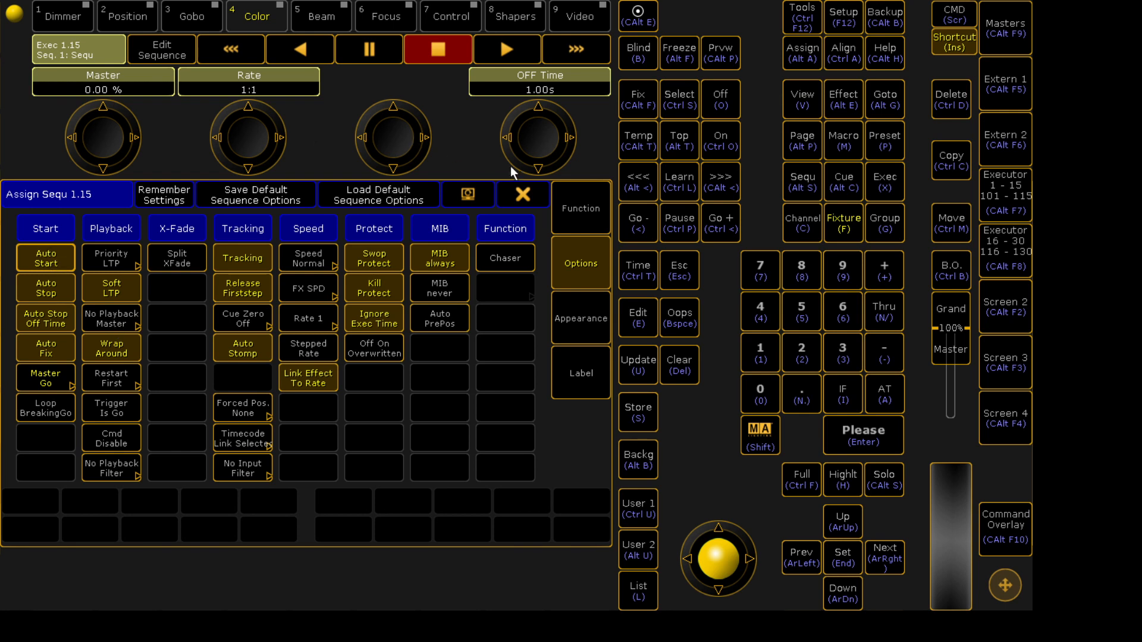
- Close the sequence options and raise then lower executor 15's fader to test automatic start and stop
click(527, 186)
drag(936, 381, 944, 343)
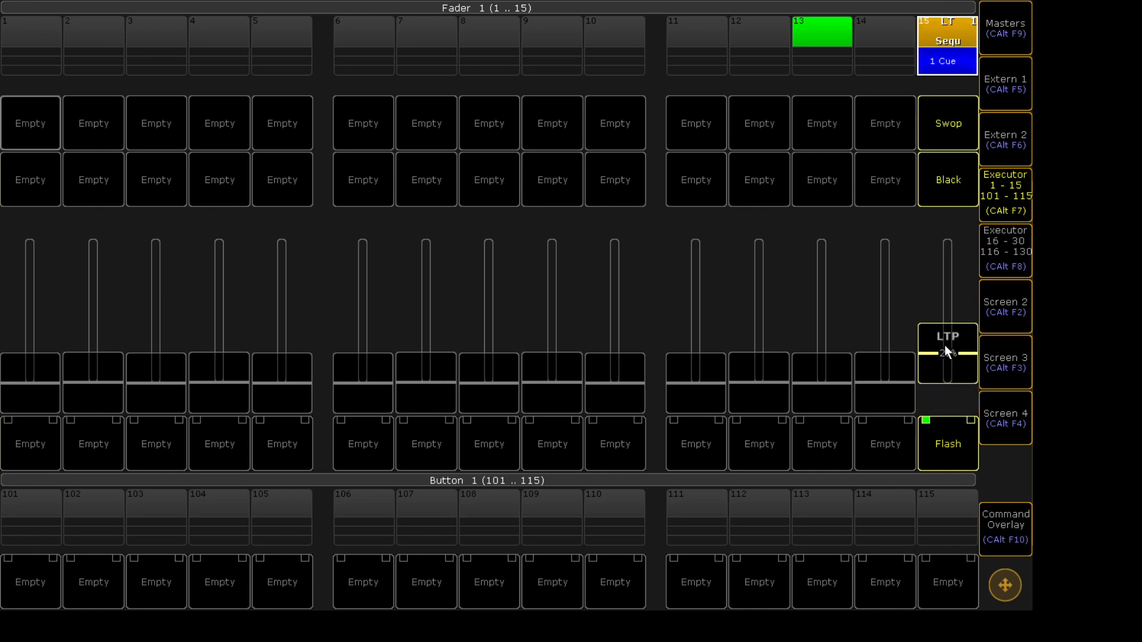
drag(944, 345, 942, 398)
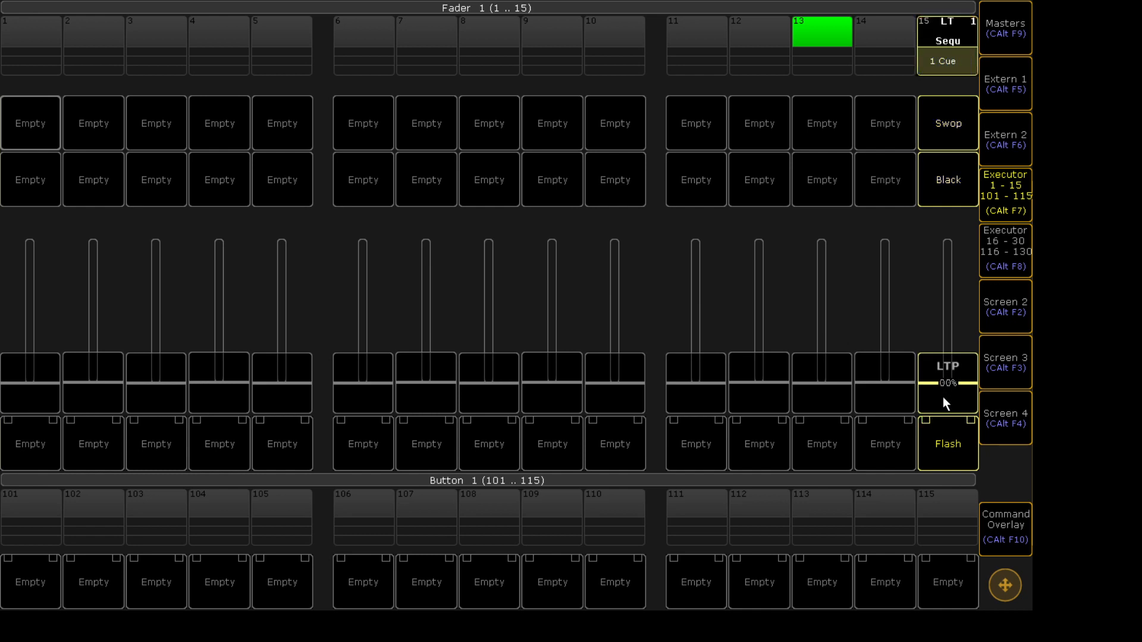
- Fire executor 15 from its Flash button, then pull its fader fully down to turn it off
click(955, 27)
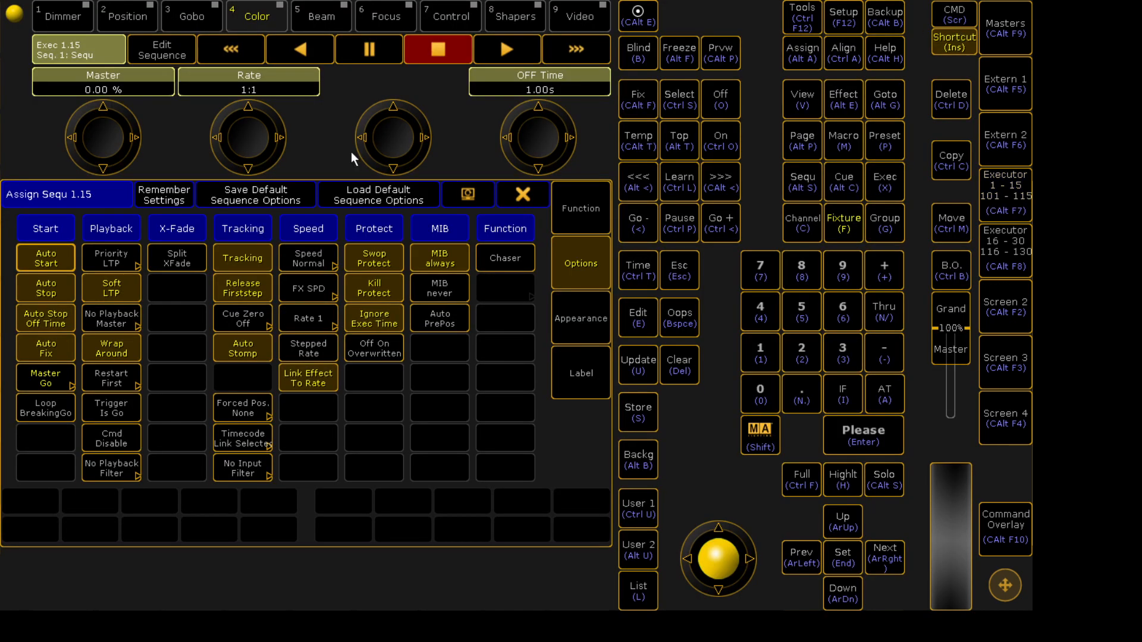
click(523, 195)
drag(949, 372, 962, 391)
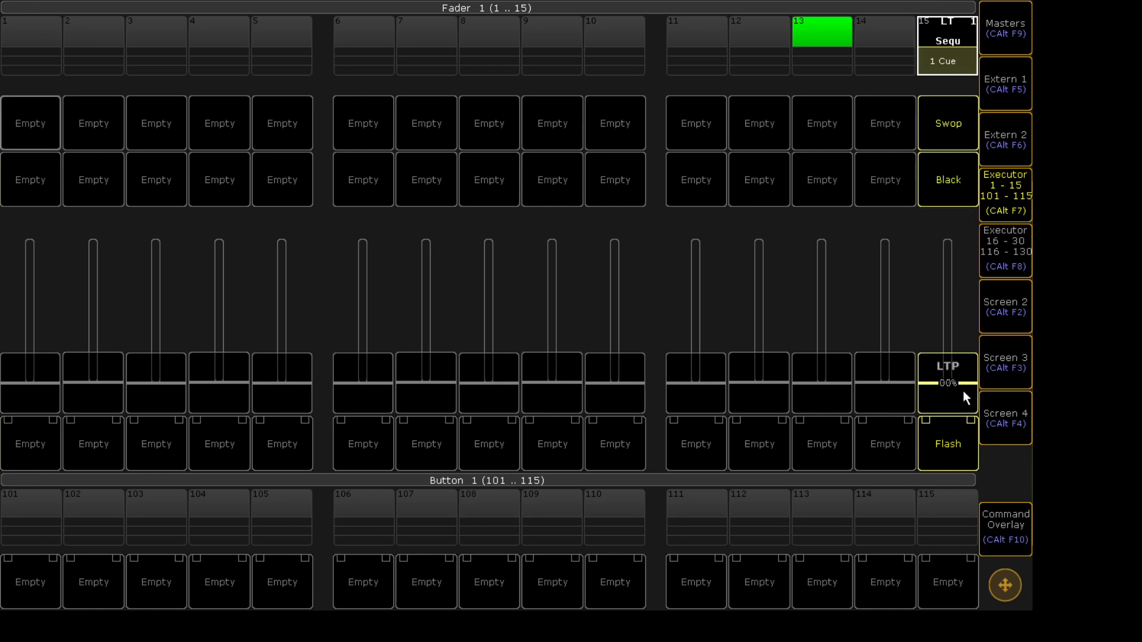
click(964, 428)
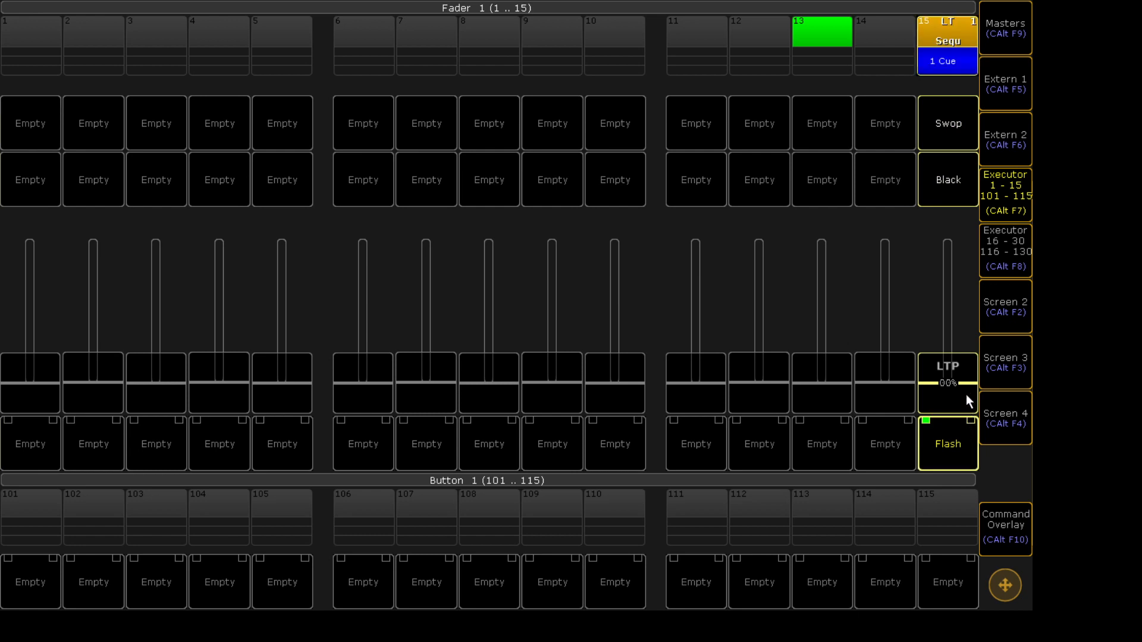
drag(966, 394, 943, 447)
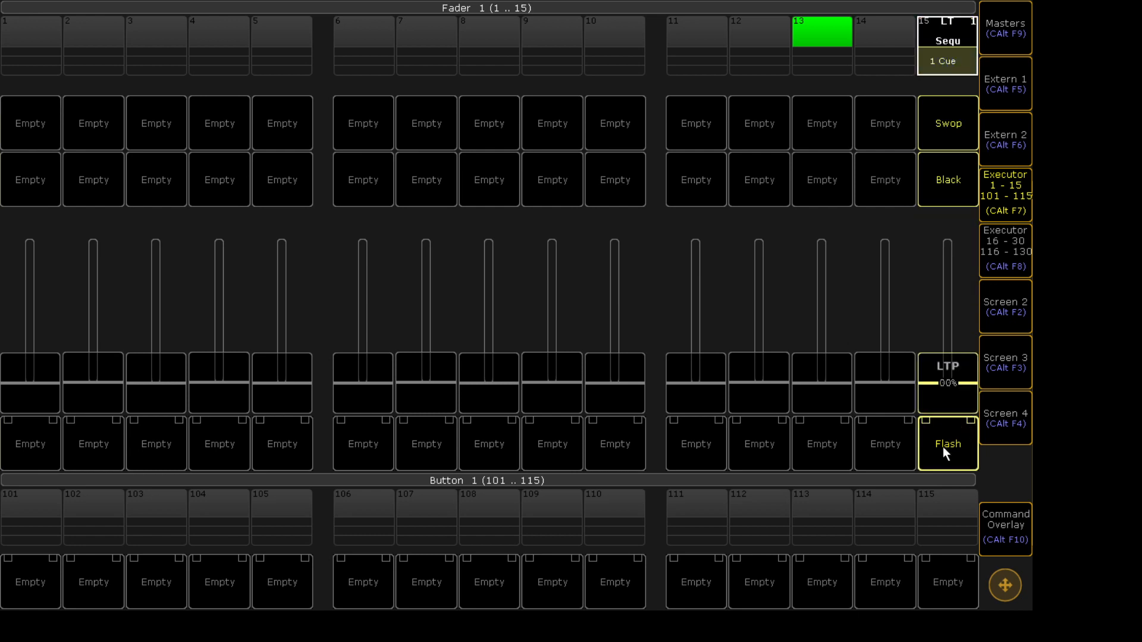
- Toggle executor 15's Auto Start sequence option, then test it by raising and lowering the fader
click(952, 22)
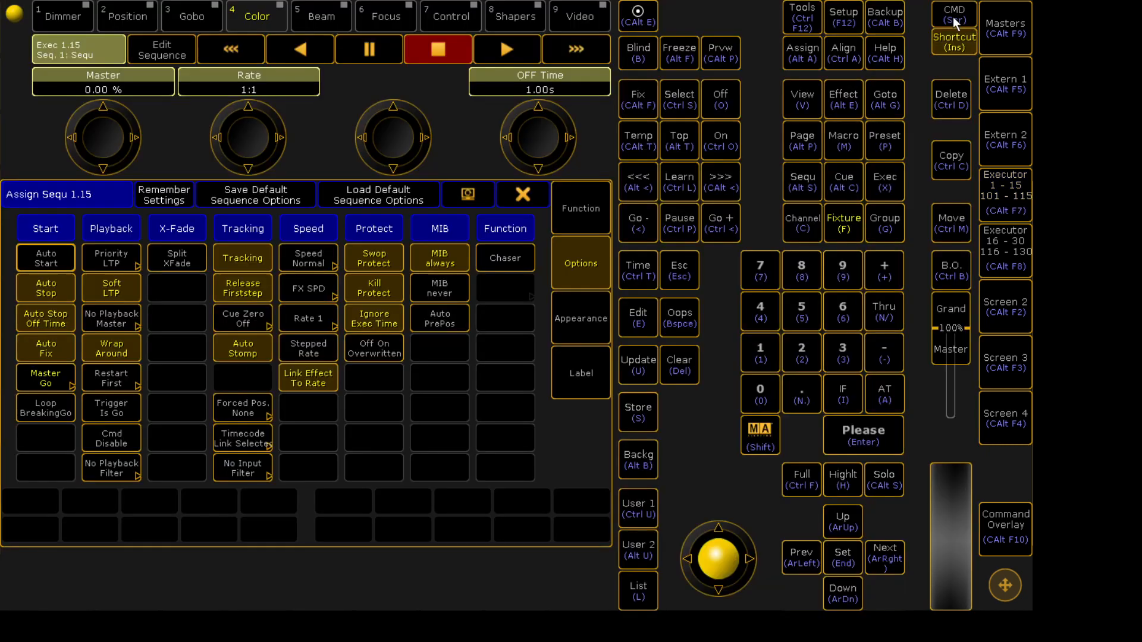
click(36, 266)
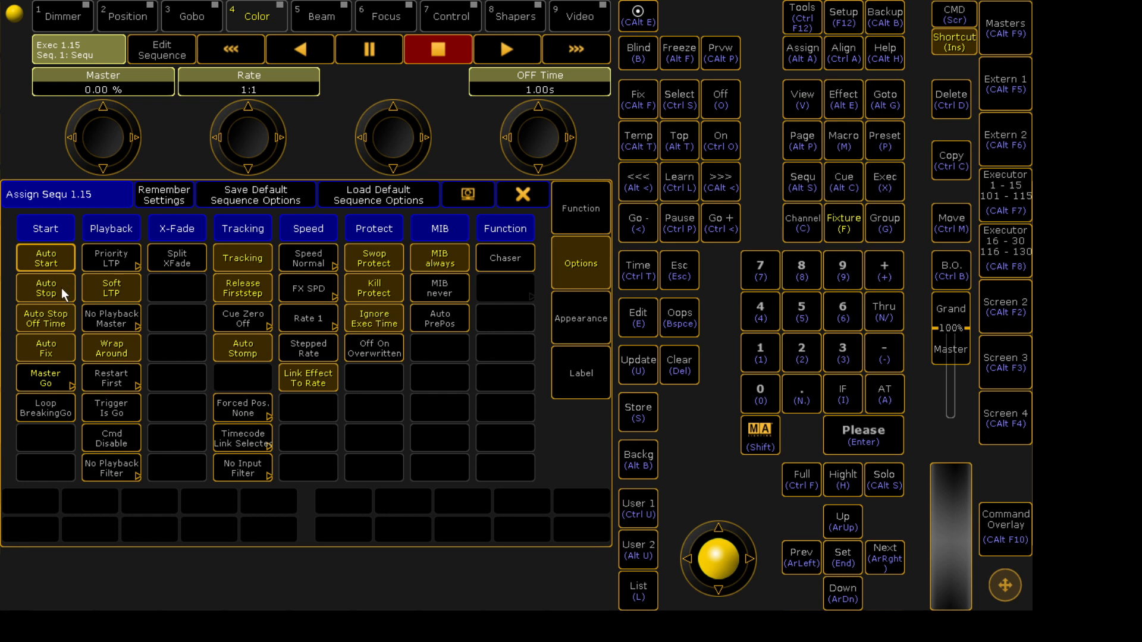
click(523, 195)
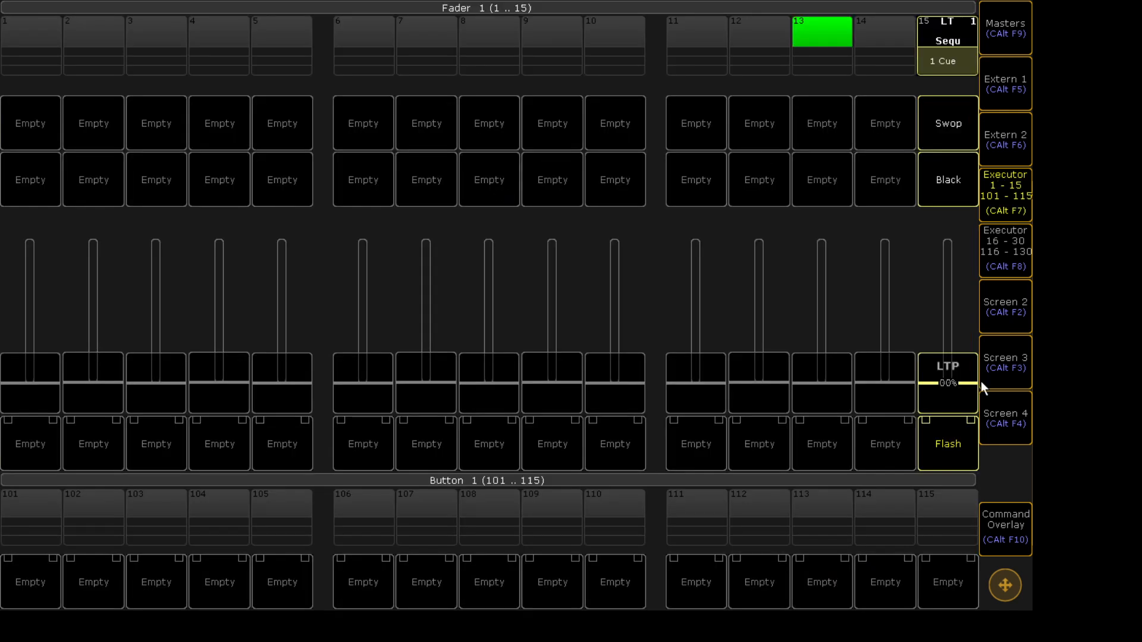
drag(968, 386, 967, 152)
drag(948, 239, 1012, 520)
- Turn off Auto Stop in executor 15's sequence options and lower its fader to test it
click(948, 31)
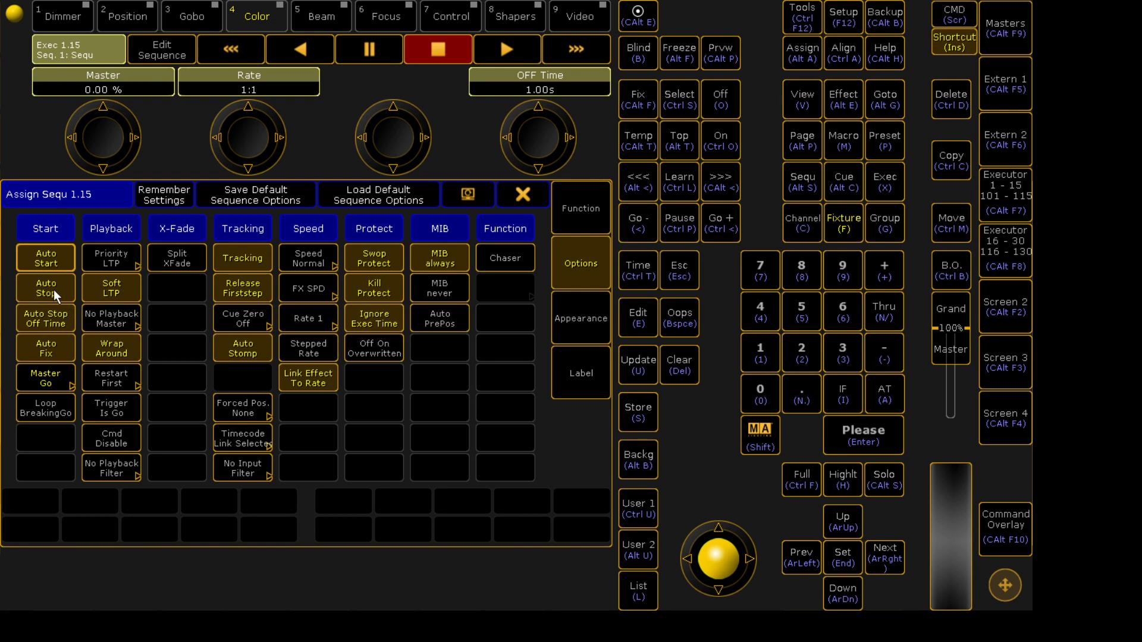
click(32, 286)
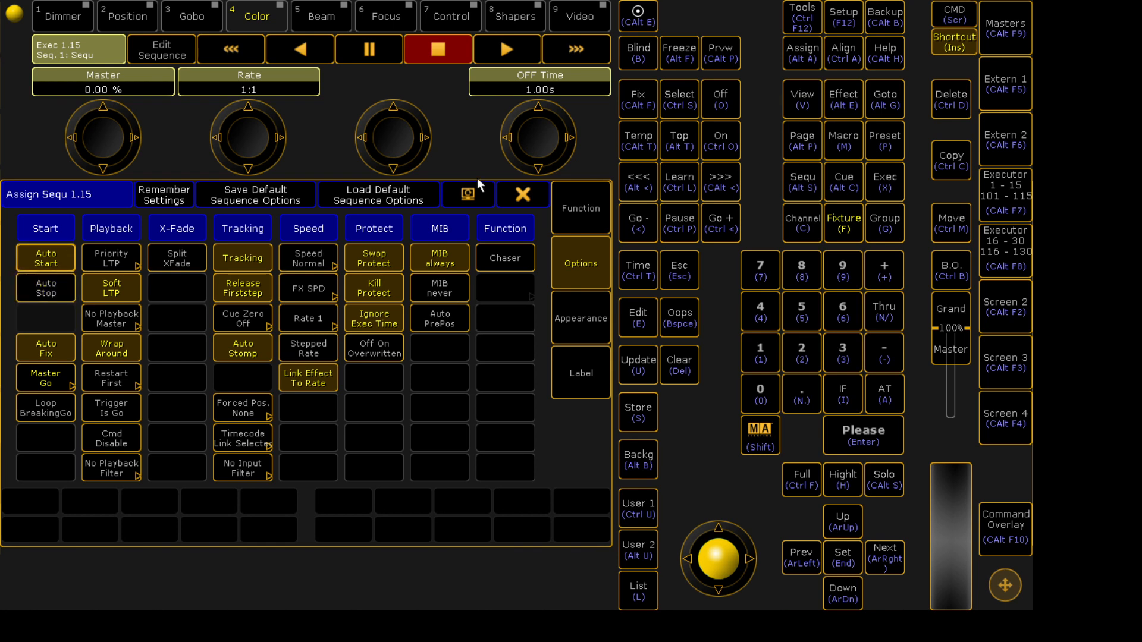
click(529, 196)
drag(974, 385, 940, 443)
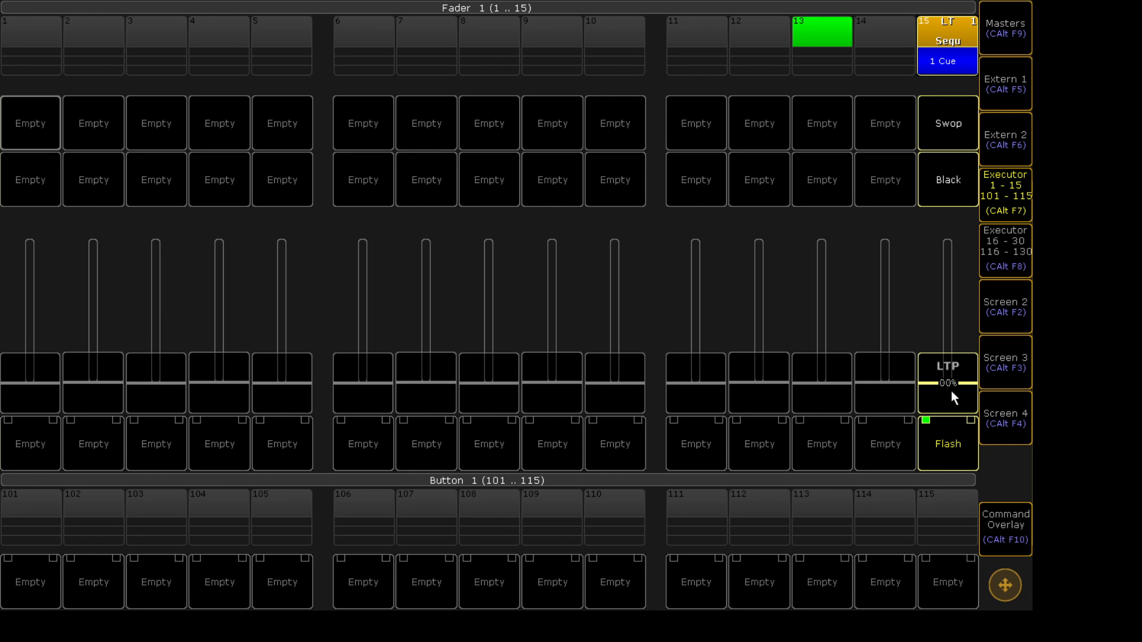
- Turn Auto Stop back on and switch off Auto Stop Off Time for executor 15's sequence
click(939, 29)
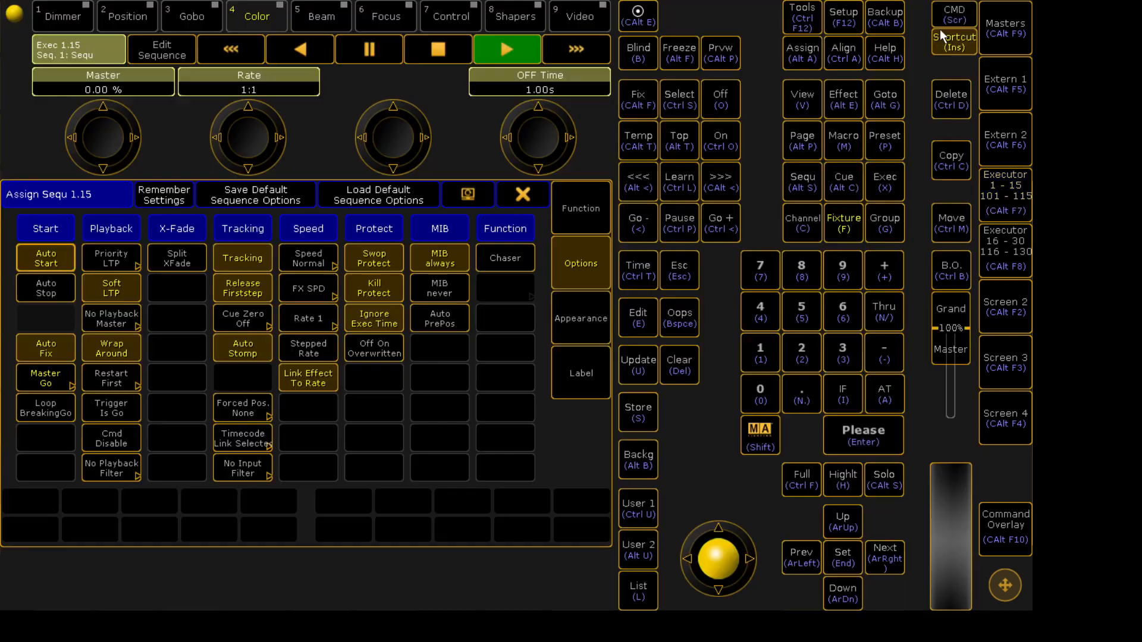
click(66, 288)
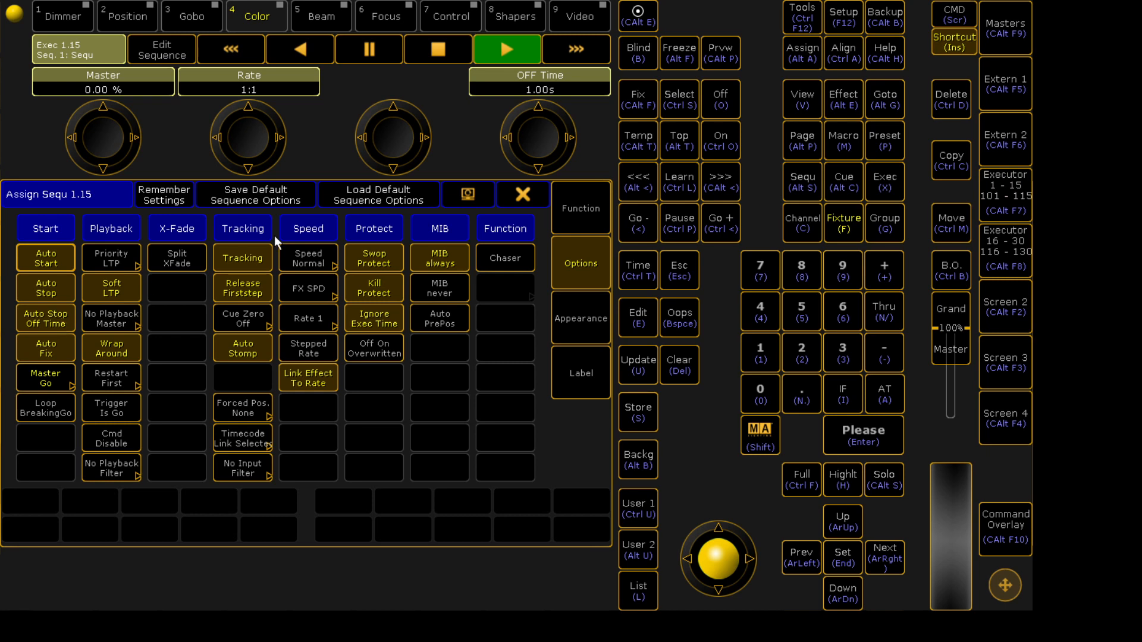
click(64, 314)
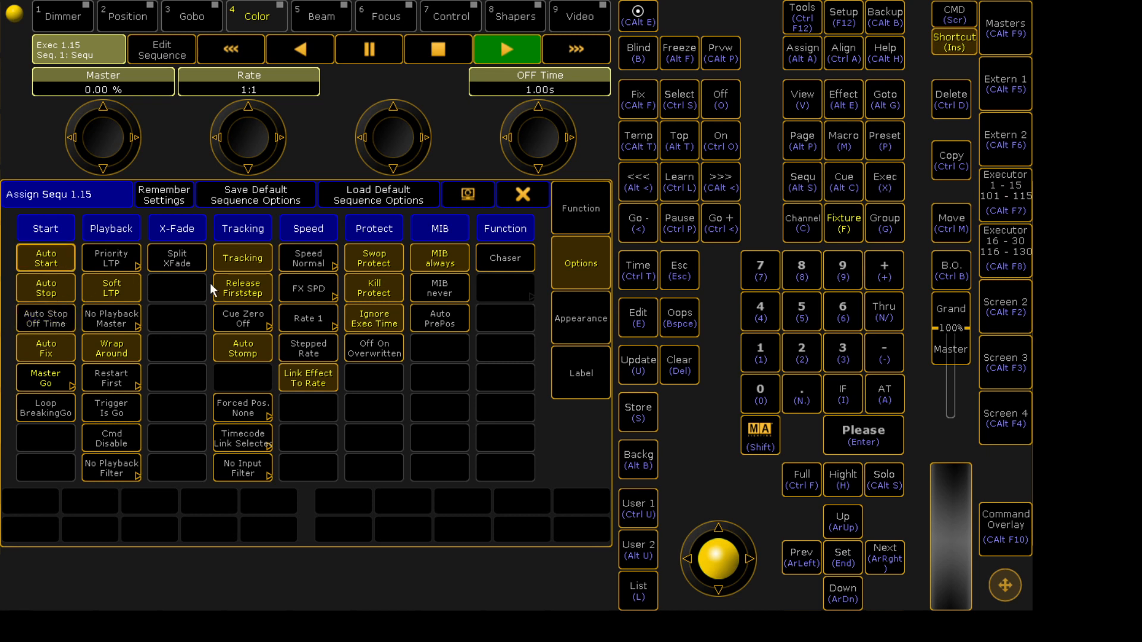
click(522, 196)
- Lower and flash executor 15 to test, then switch to the screen showing cue 1's info and timing
drag(944, 368, 941, 434)
click(948, 25)
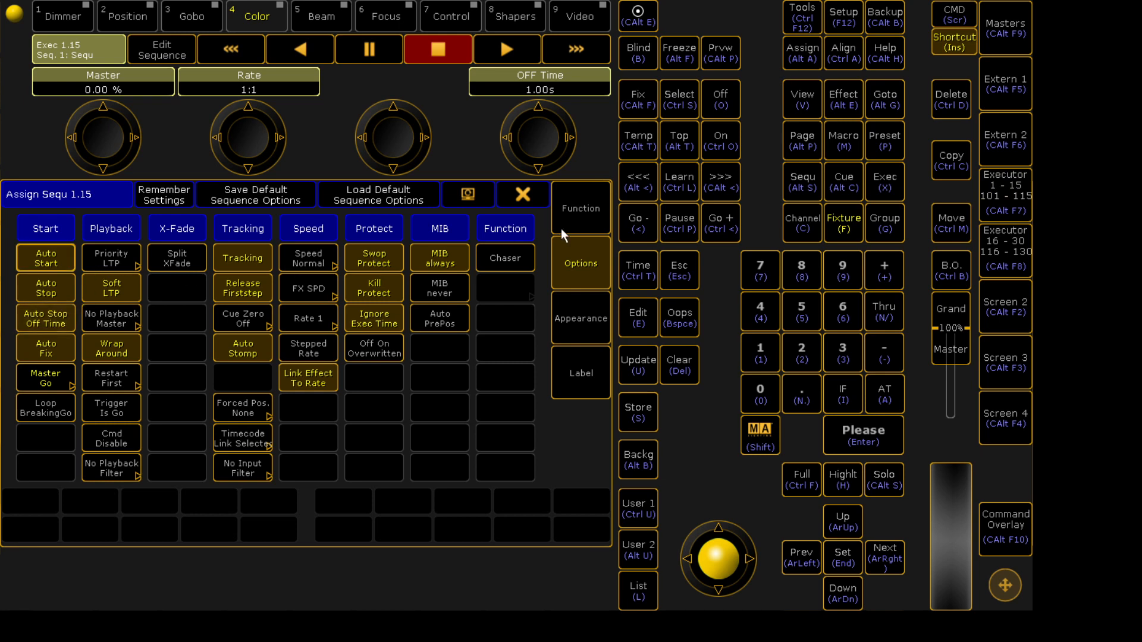
click(1000, 300)
mouse_move(964, 378)
mouse_down()
mouse_move(970, 339)
mouse_move(967, 381)
mouse_up()
click(966, 435)
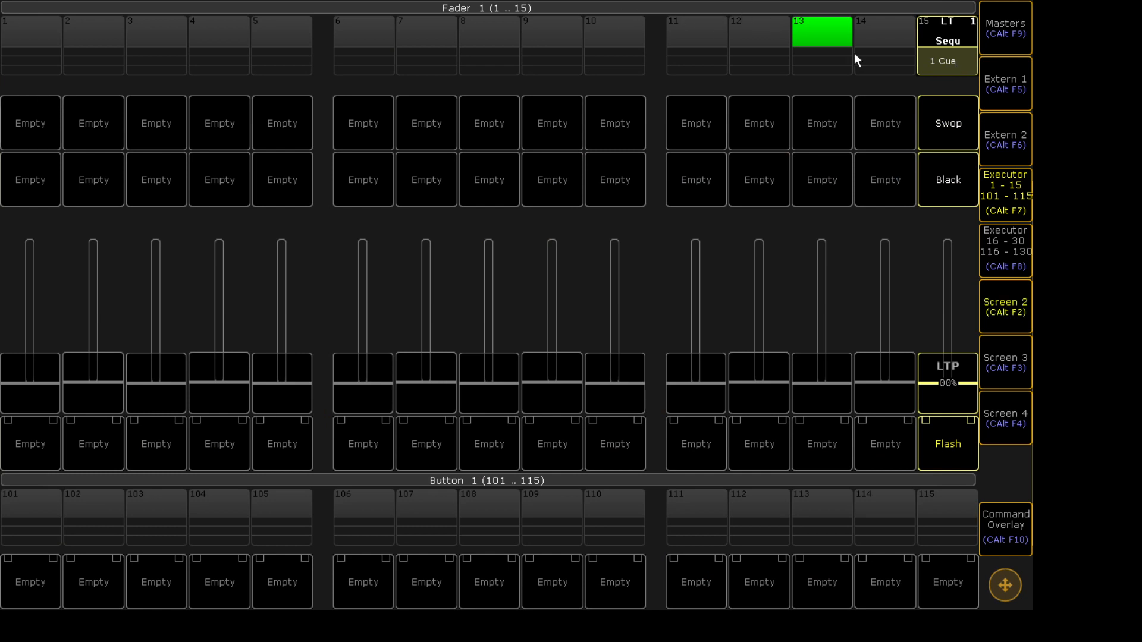
click(998, 192)
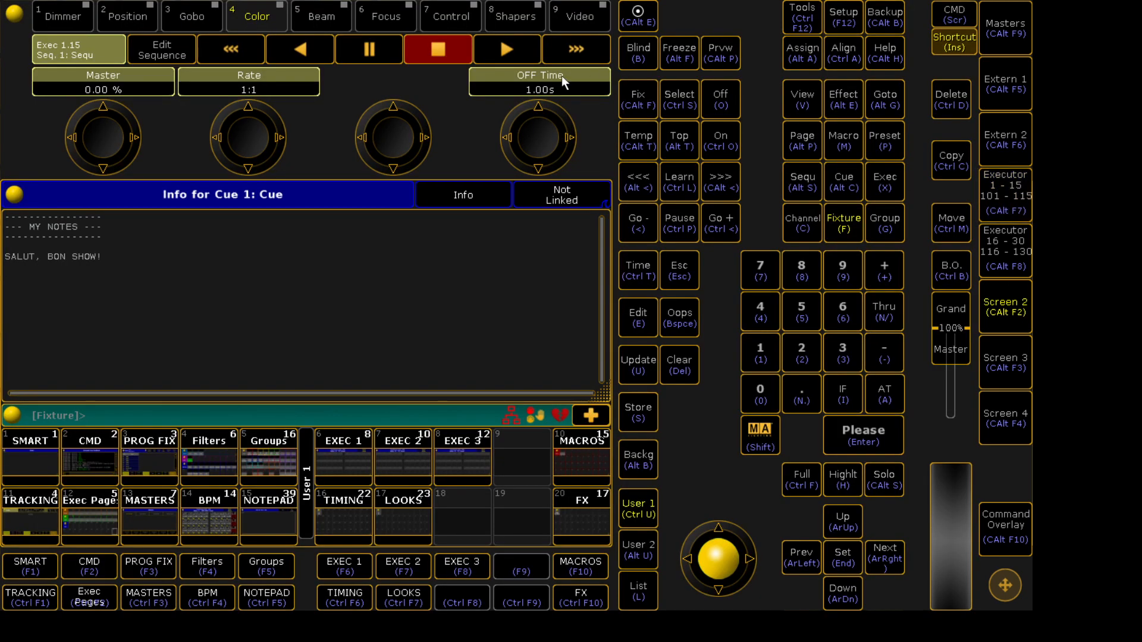
- Set the sequence's OFF Time to 5 seconds
click(561, 81)
text(5)
key(Return)
- Return to the executor view and lower executor 15's fader to test the 5-second off fade
click(1022, 205)
drag(940, 372, 951, 367)
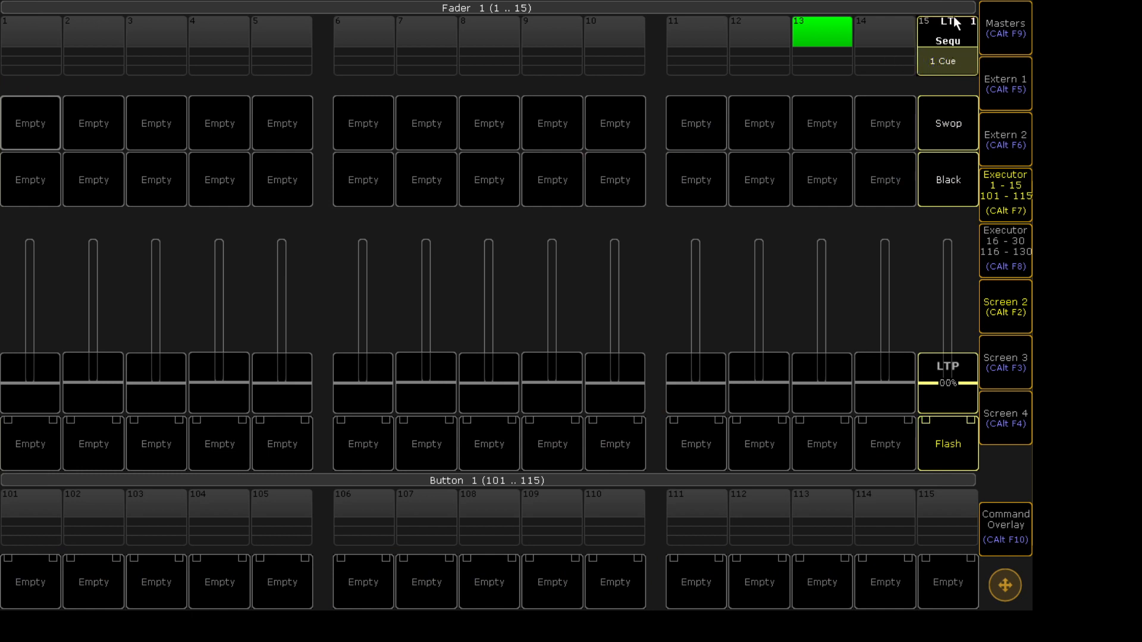
click(952, 19)
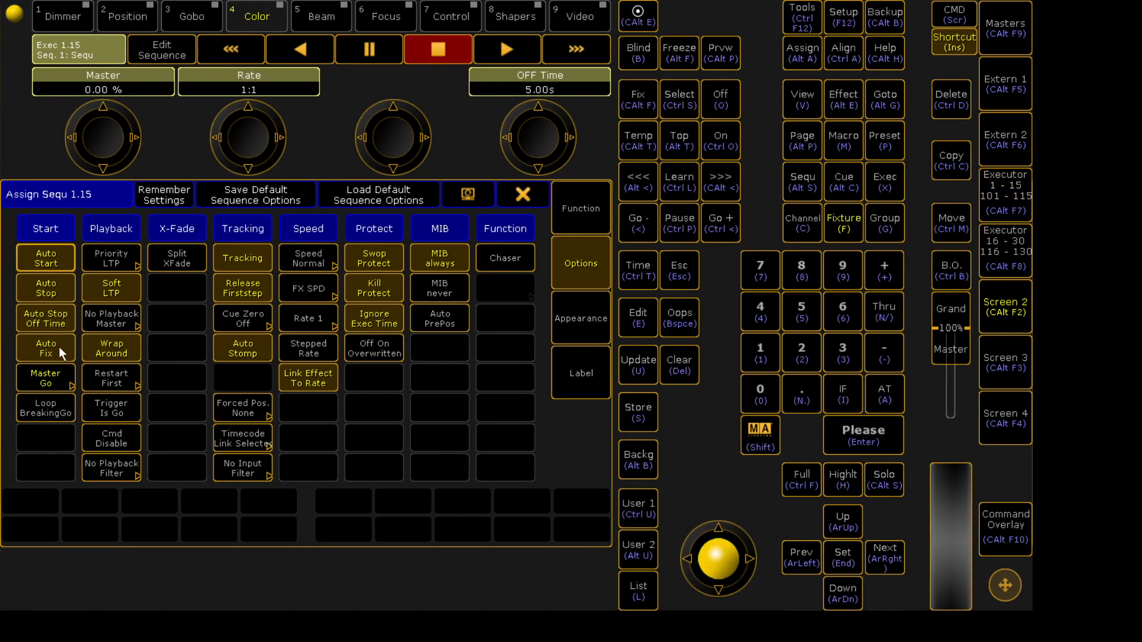
click(538, 194)
mouse_move(949, 395)
mouse_down()
mouse_move(948, 310)
mouse_move(957, 401)
mouse_up()
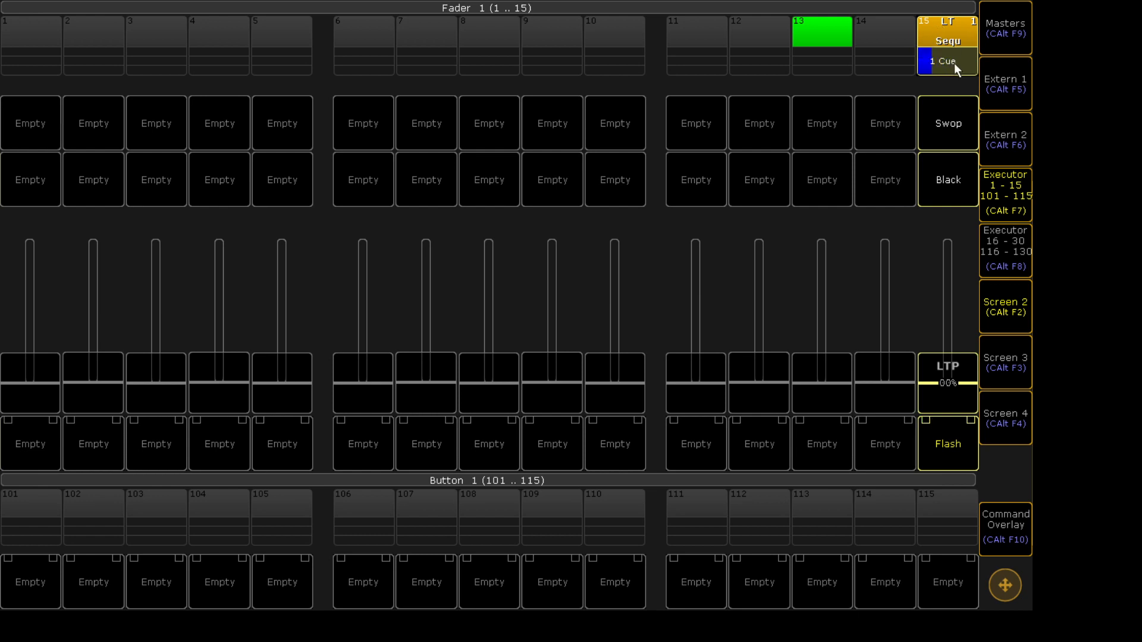
- Set the sequence's OFF Time back to 1 second
click(1007, 215)
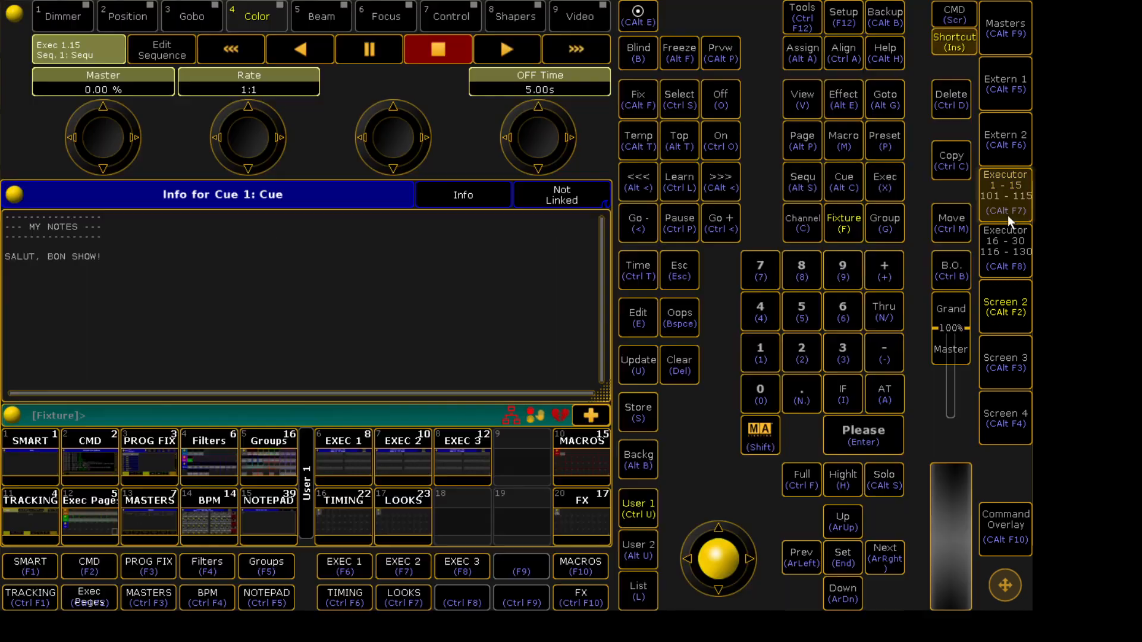
click(565, 82)
text(1)
key(Return)
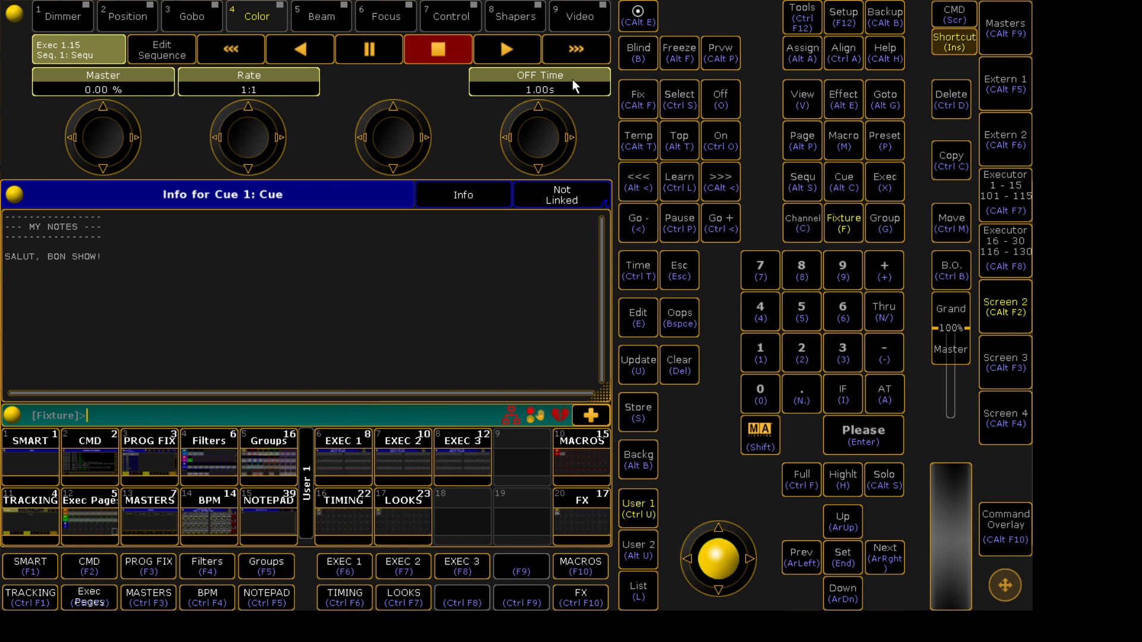
- Raise executor 15's fader to full, switch to fader page 2, move the fader, and return to page 1
click(1004, 196)
drag(949, 369, 946, 213)
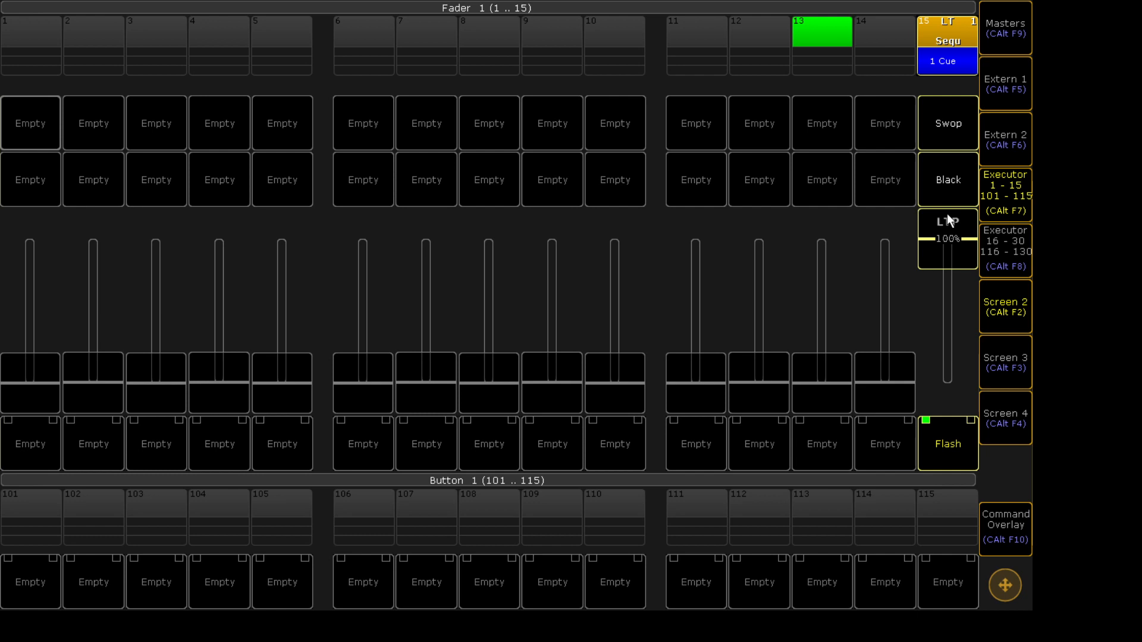
key(Page_Up)
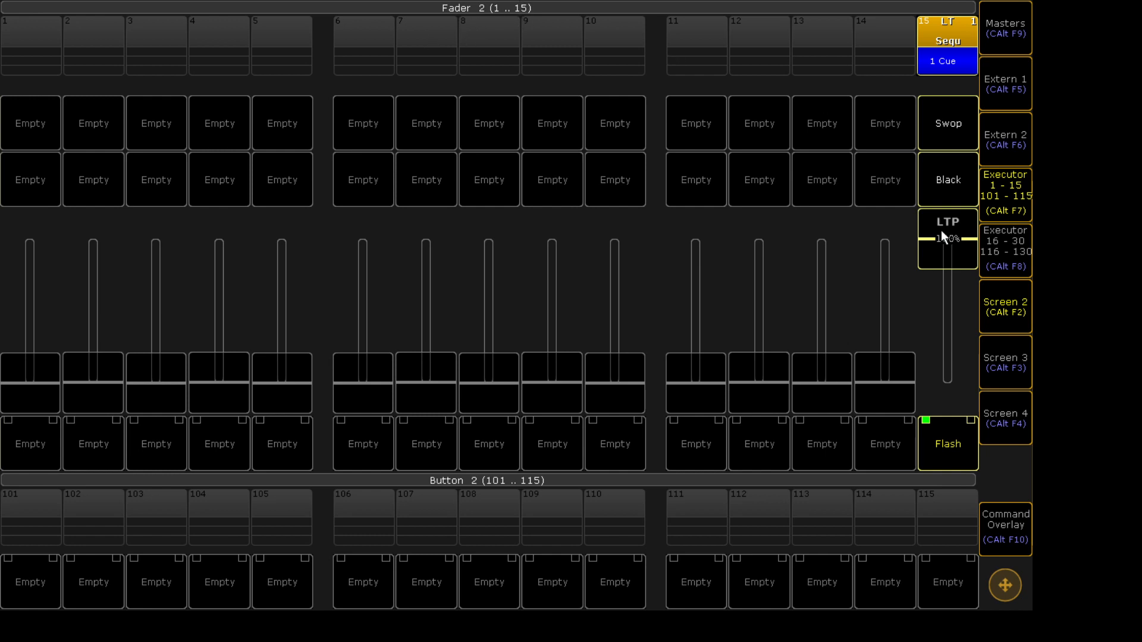
drag(941, 243, 942, 473)
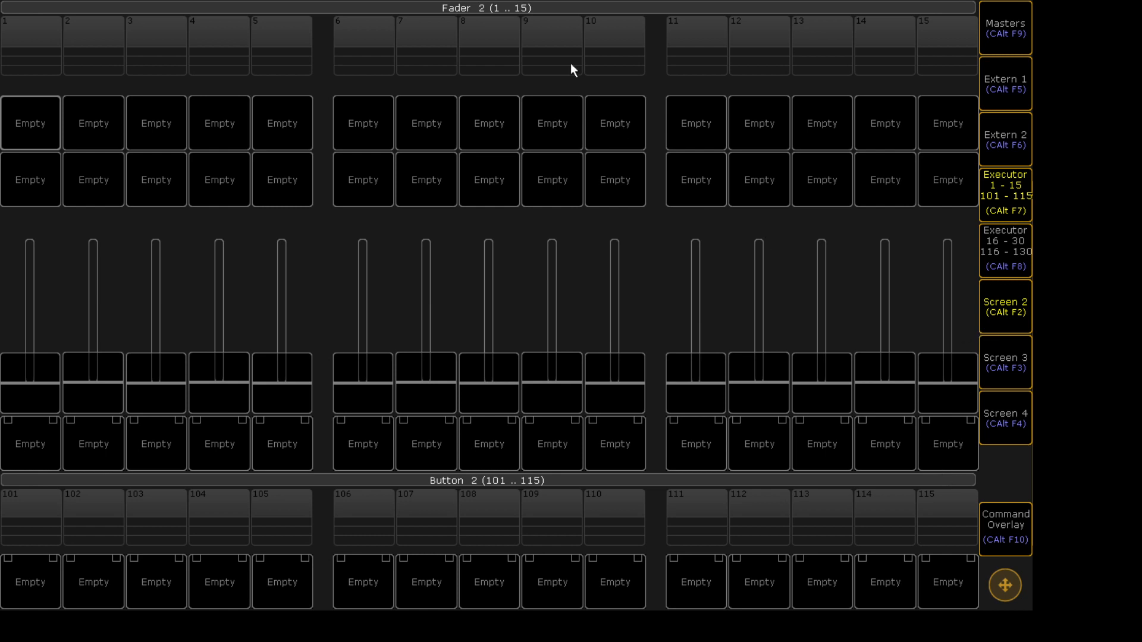
key(Page_Down)
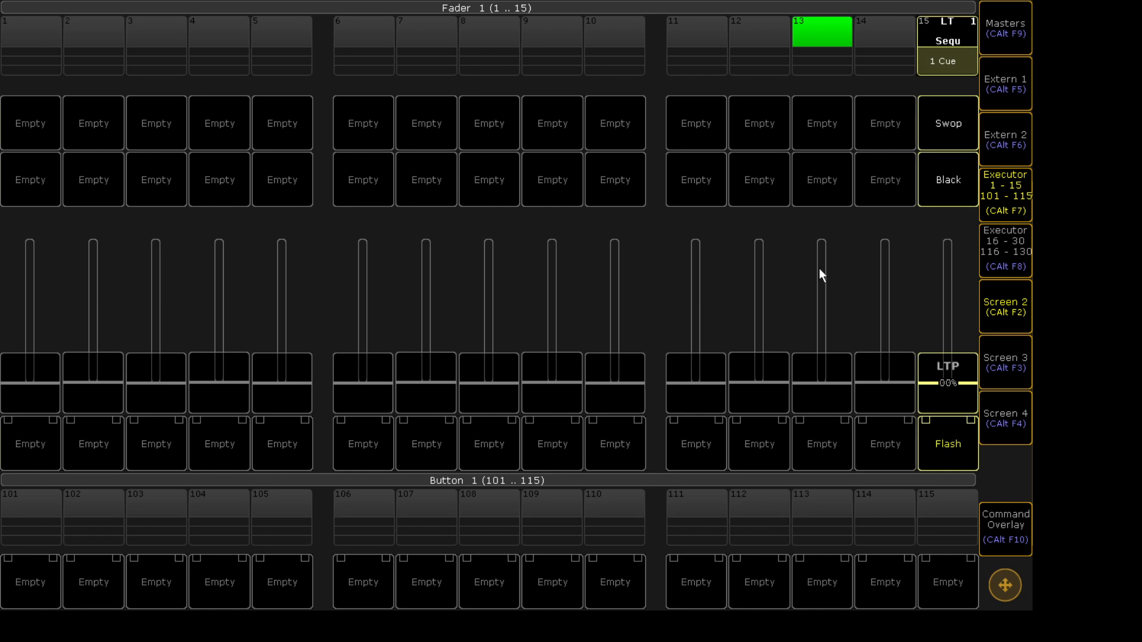
- Raise executor 15's fader to full again and switch the executor bank to 16–30 and back to 1–15
drag(963, 412, 973, 201)
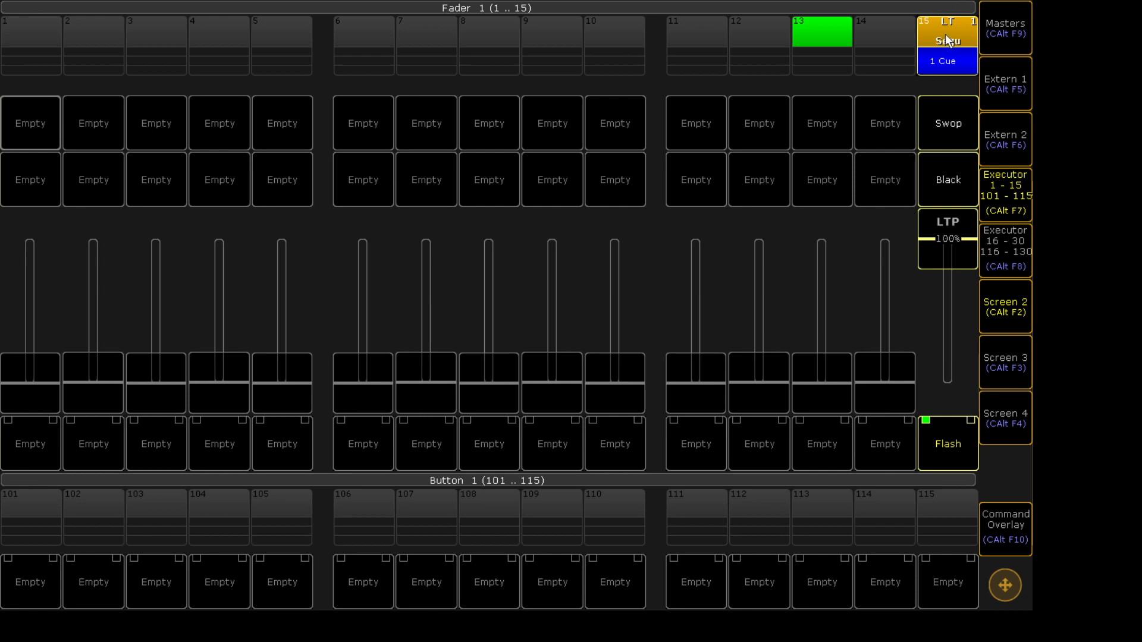
click(990, 249)
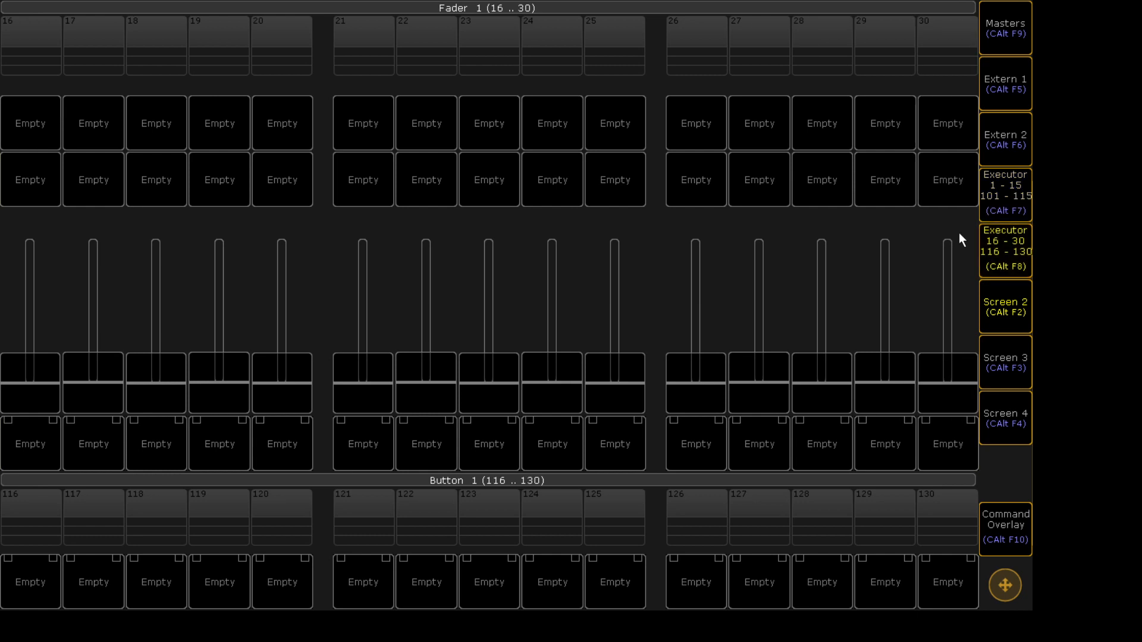
click(993, 213)
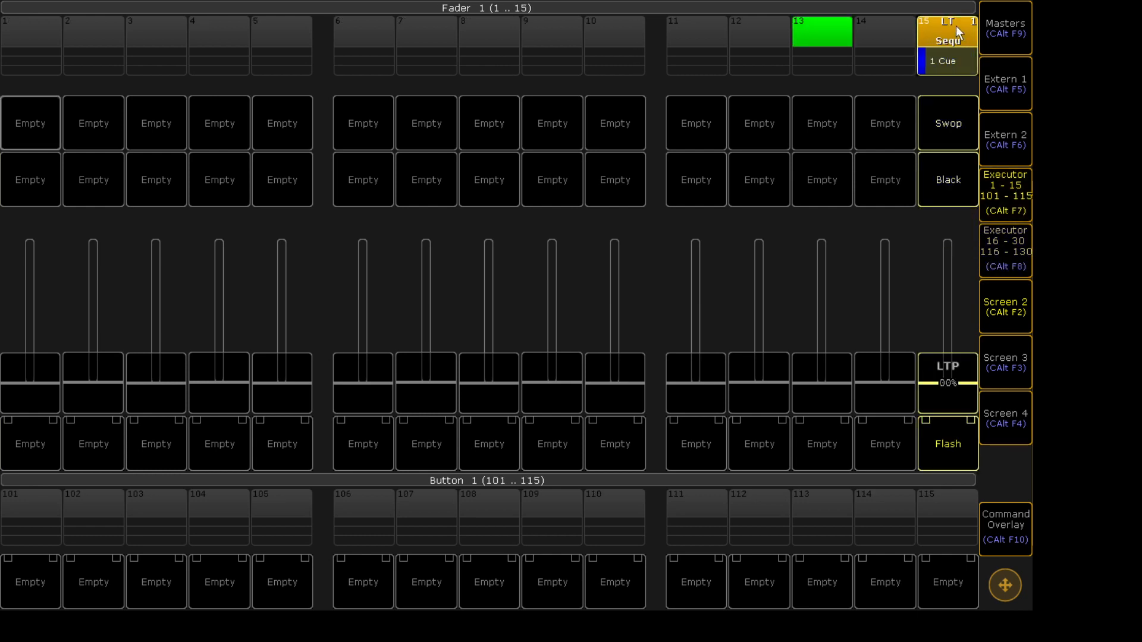
- Set executor 15's Master Go sequence option to No Master Go
click(956, 27)
click(36, 377)
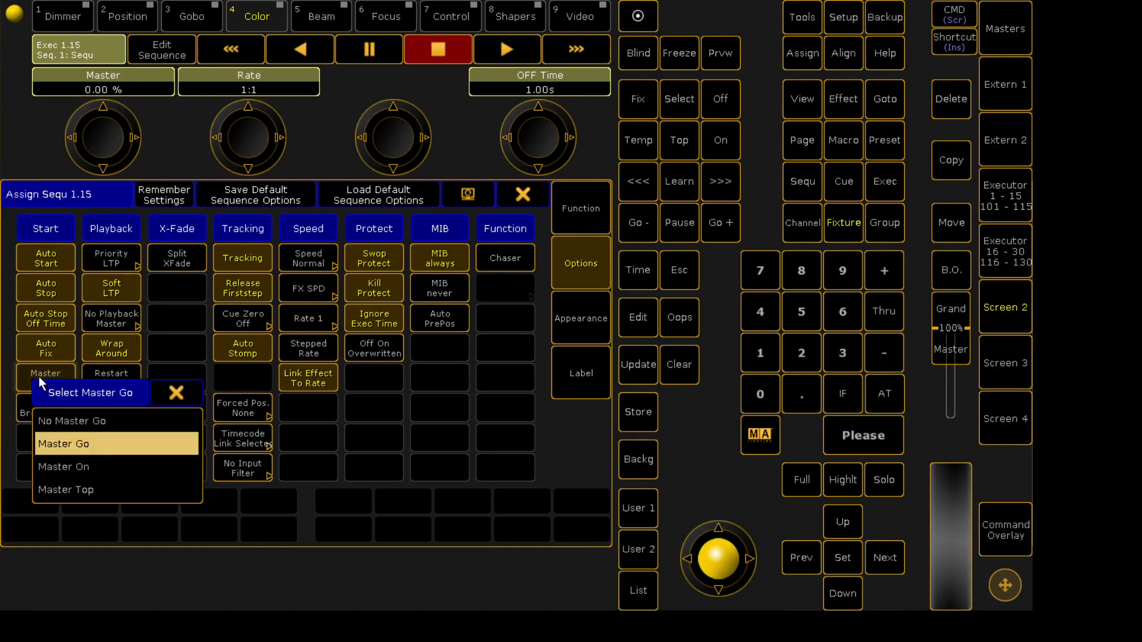
click(113, 420)
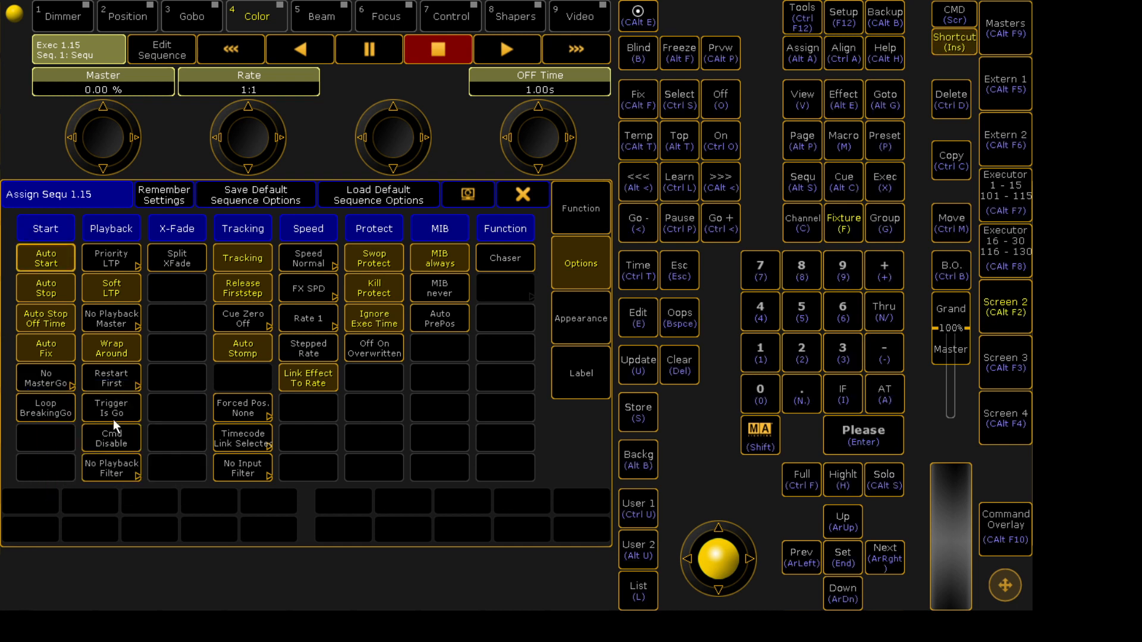
- Set the Master Go option back to Master Go and close the sequence options
click(51, 388)
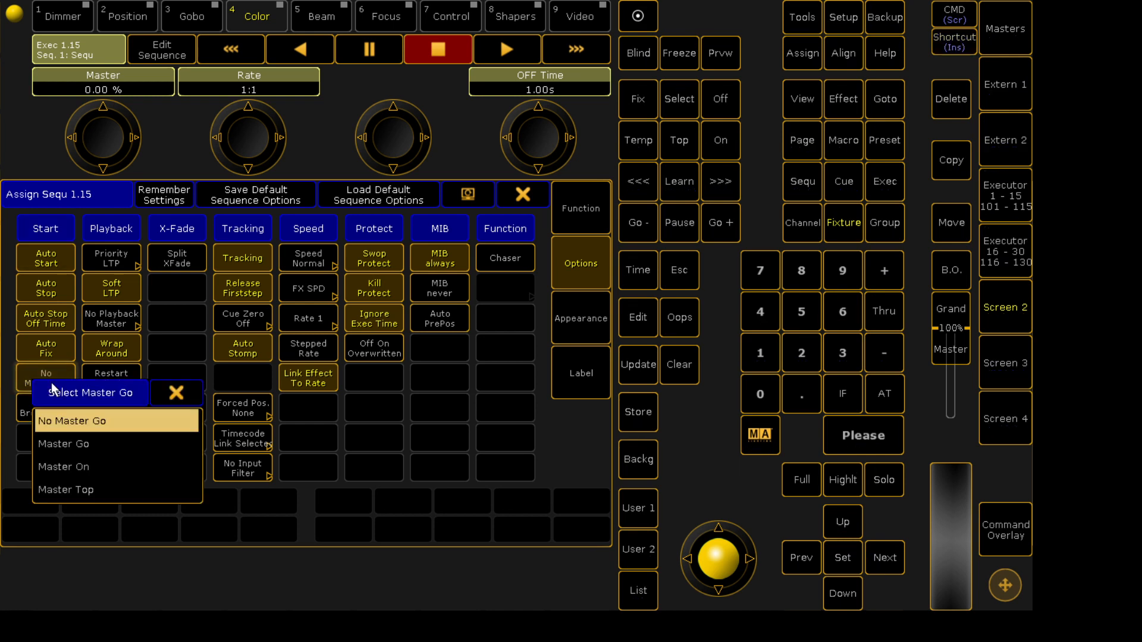
click(95, 445)
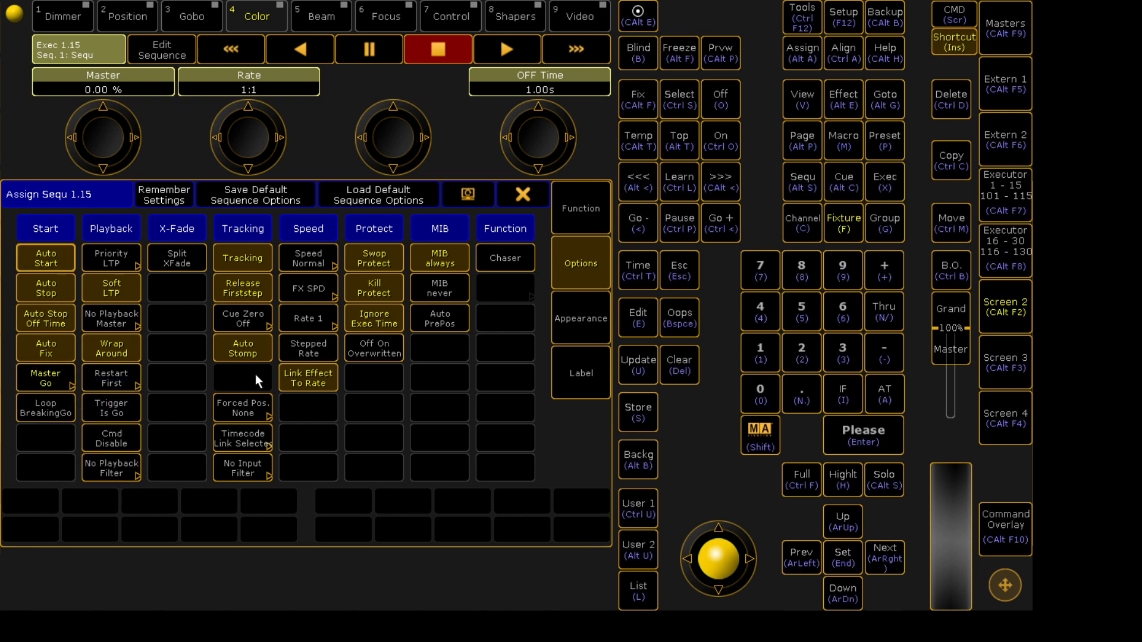
click(523, 195)
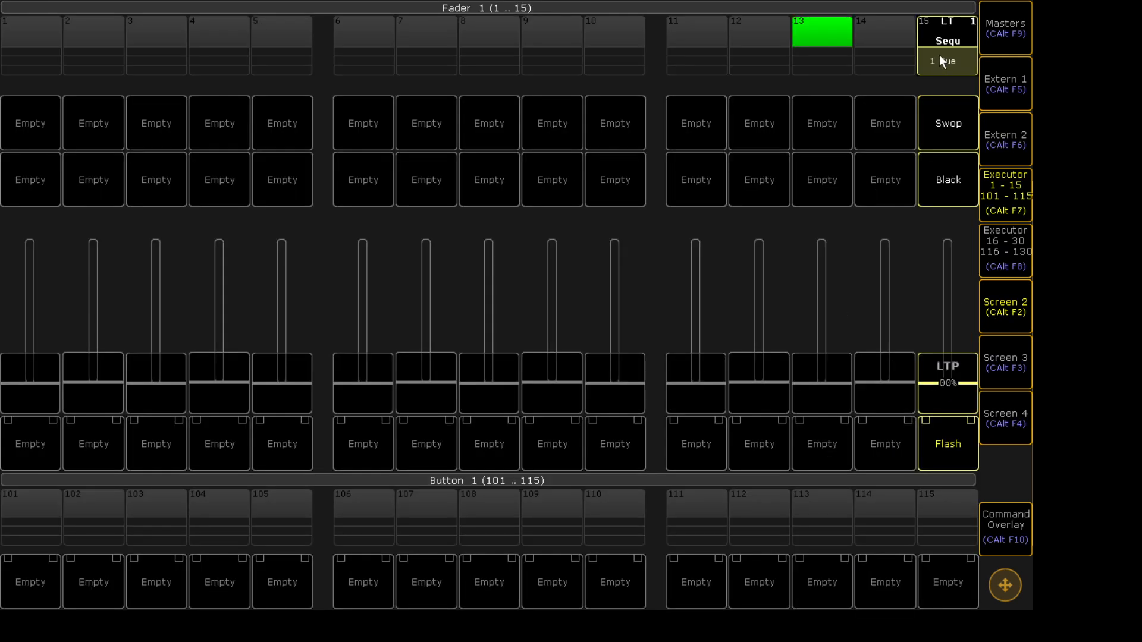
- Store a second cue onto executor 15 with Create Second Cue and move its fader to test it
click(934, 435)
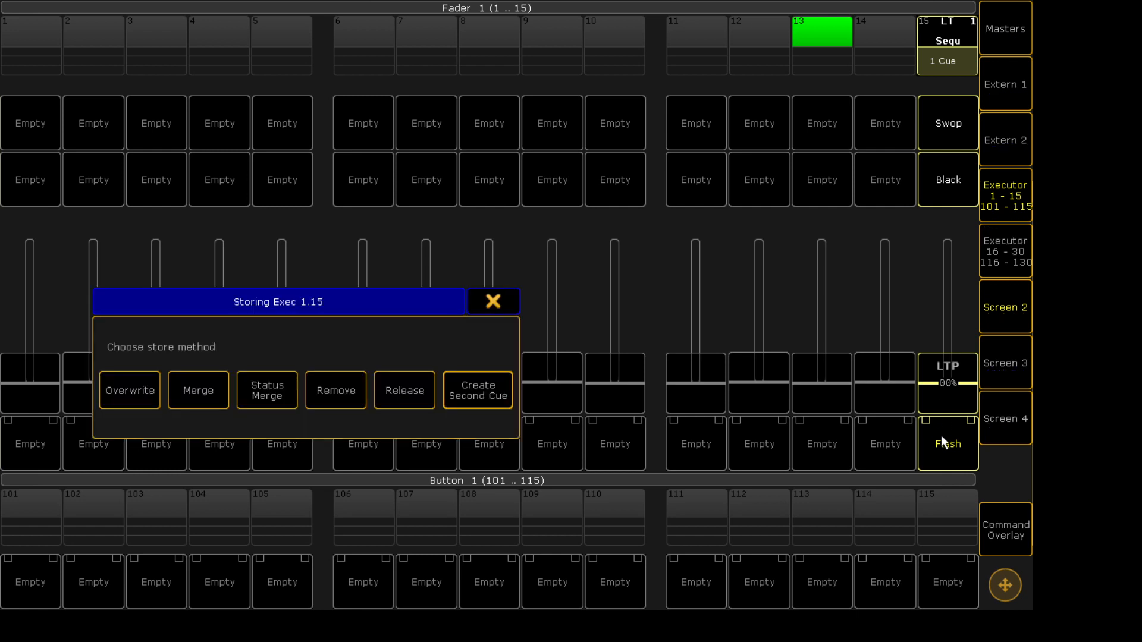
click(491, 401)
drag(942, 383, 949, 157)
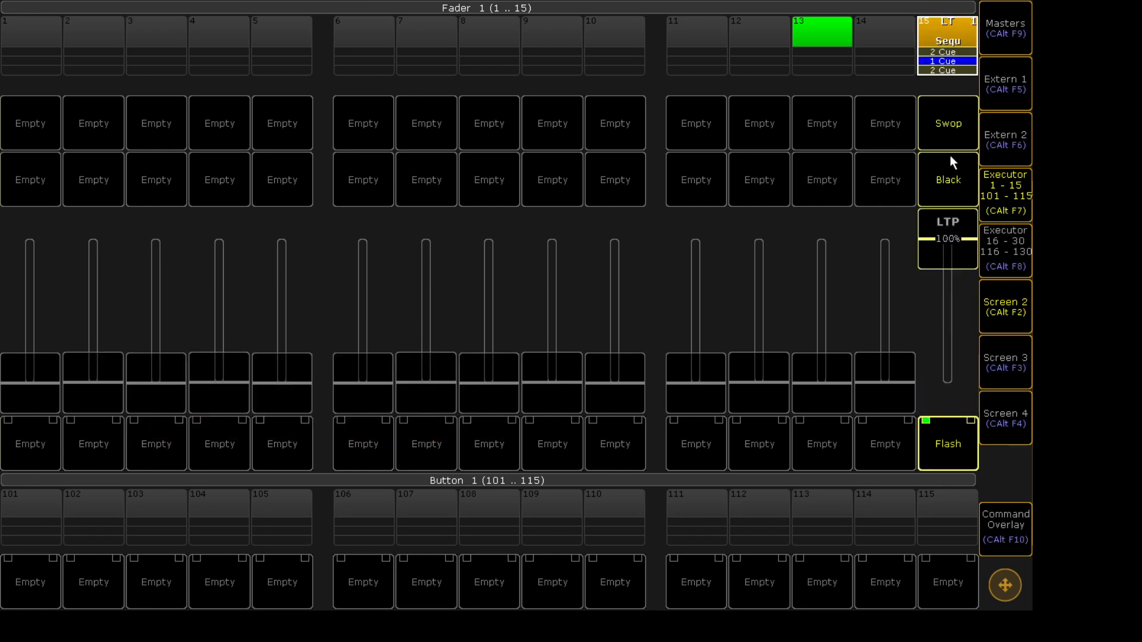
drag(943, 238, 919, 295)
drag(917, 341, 944, 27)
- Set executor 15's Master Go sequence option to Master On and close the sequence options
click(945, 26)
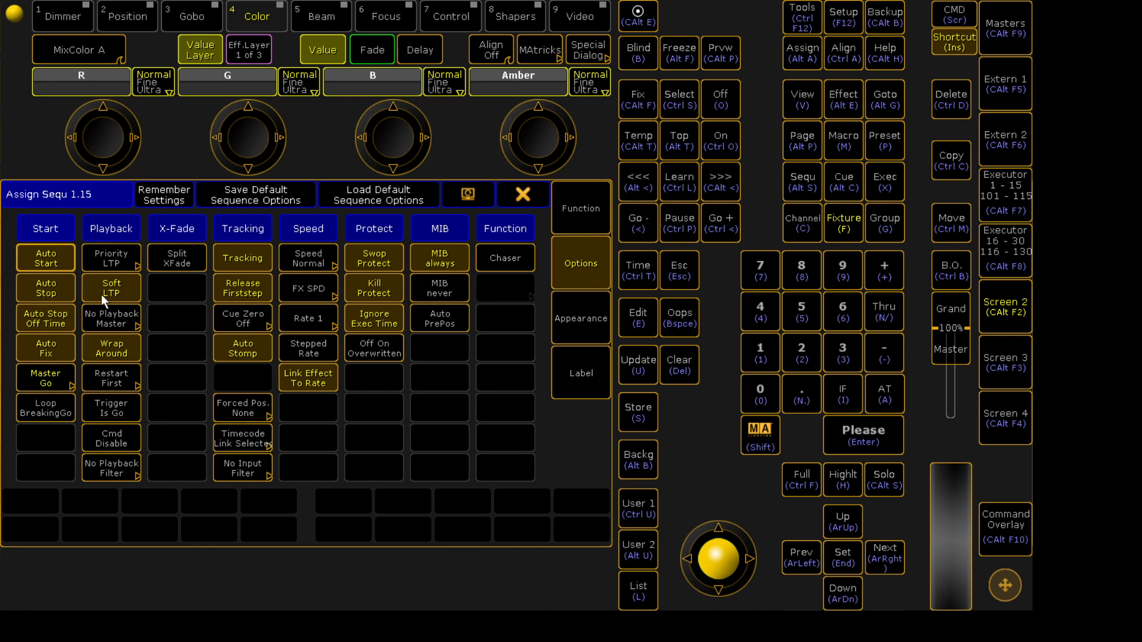
click(42, 377)
click(113, 466)
click(531, 194)
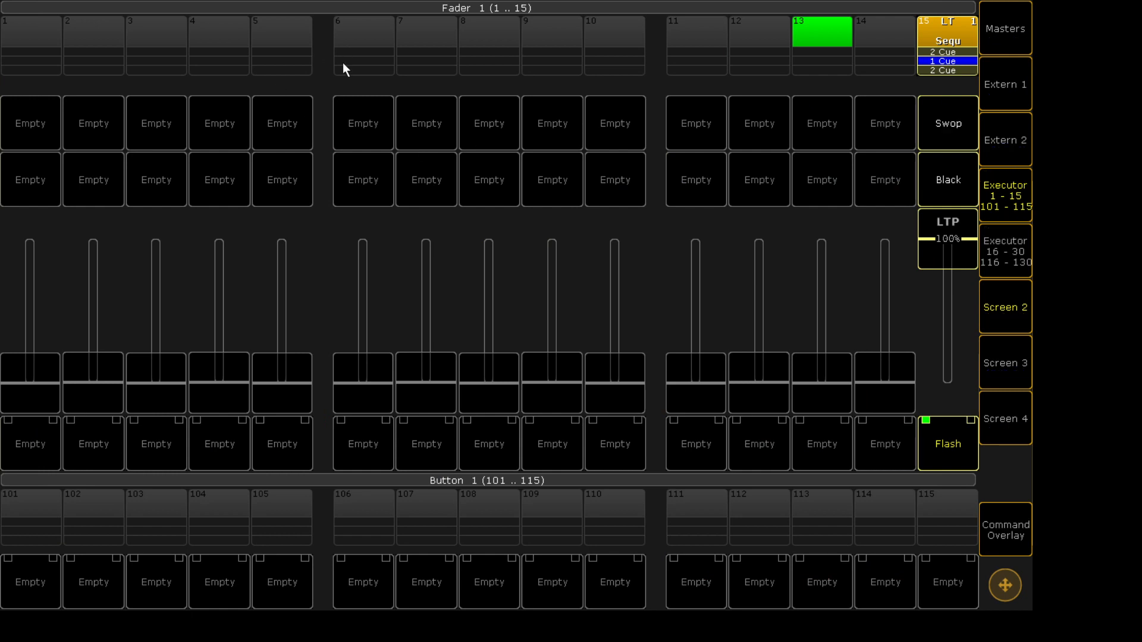
- Raise executor 15's fader to full and open and close its sequence options
drag(953, 250, 971, 157)
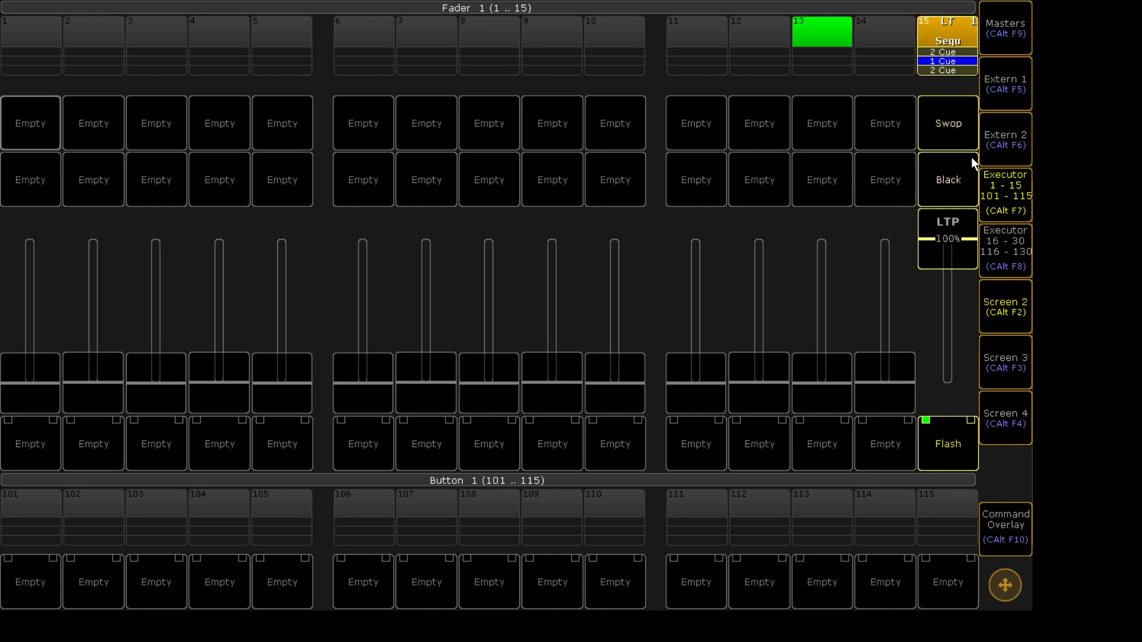
click(956, 33)
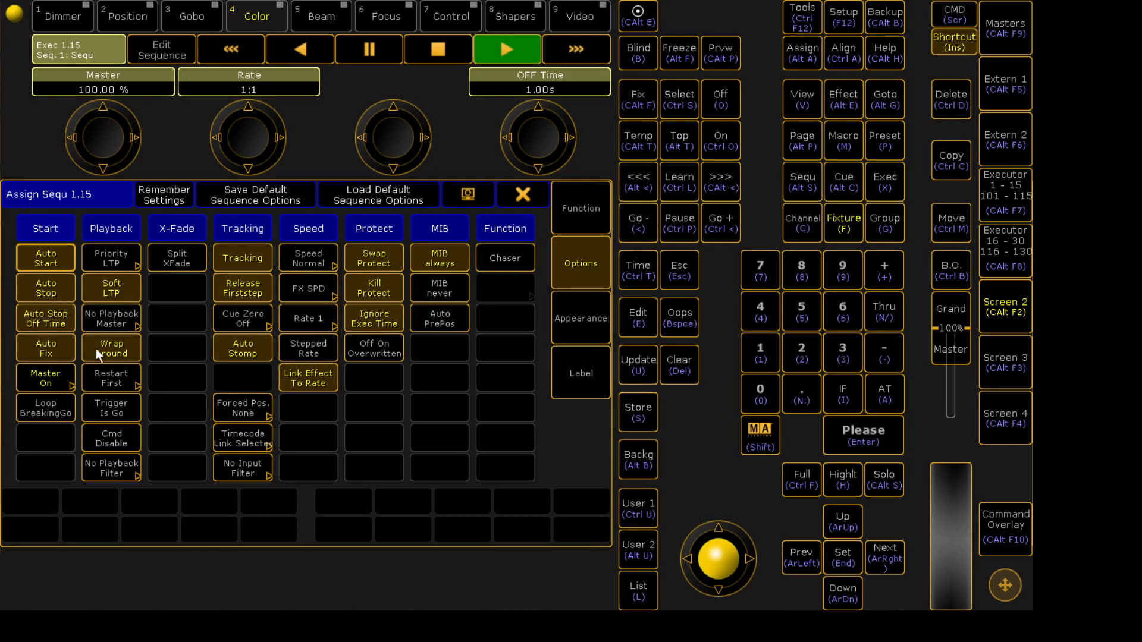
click(554, 185)
click(531, 193)
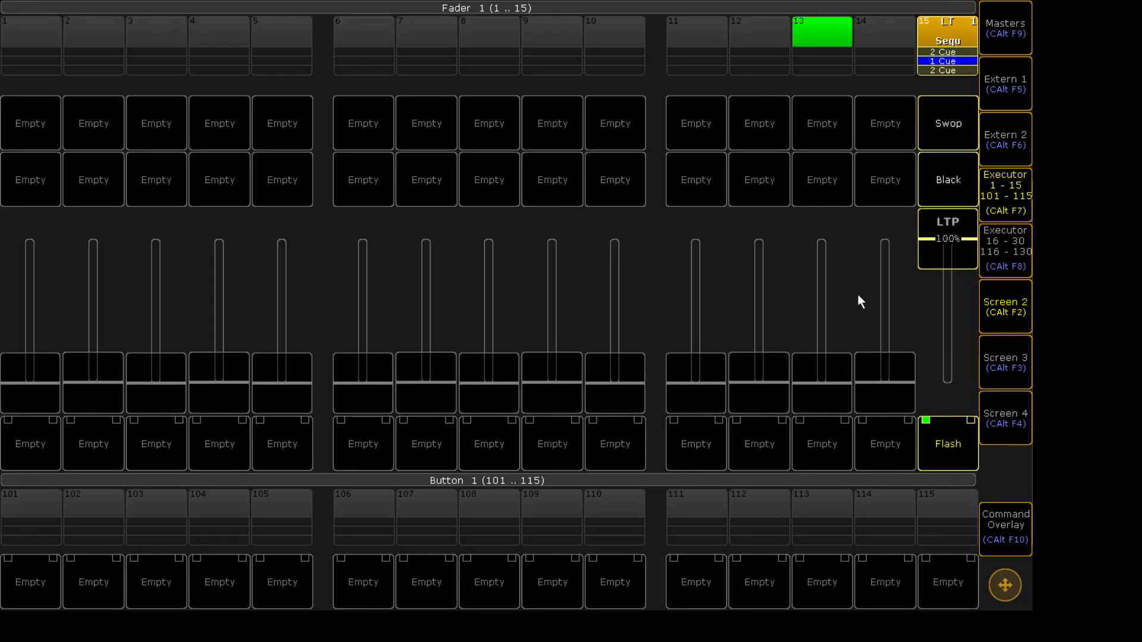
- Lower executor 15's fader to zero and raise it back to full
drag(956, 247, 975, 156)
drag(951, 240, 938, 517)
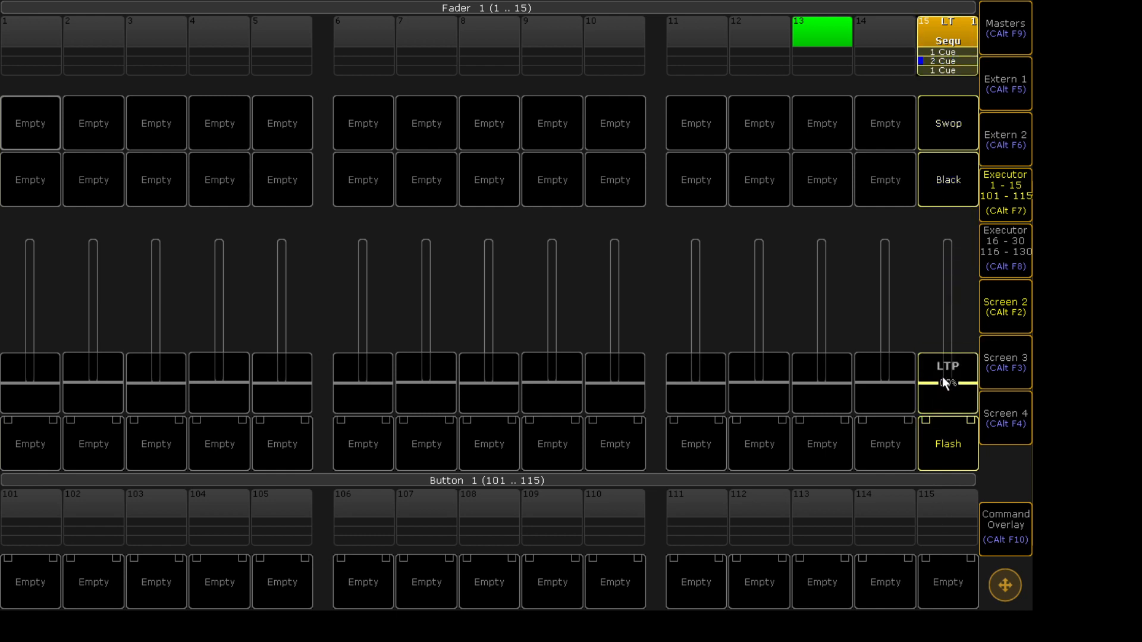
drag(942, 375, 989, 128)
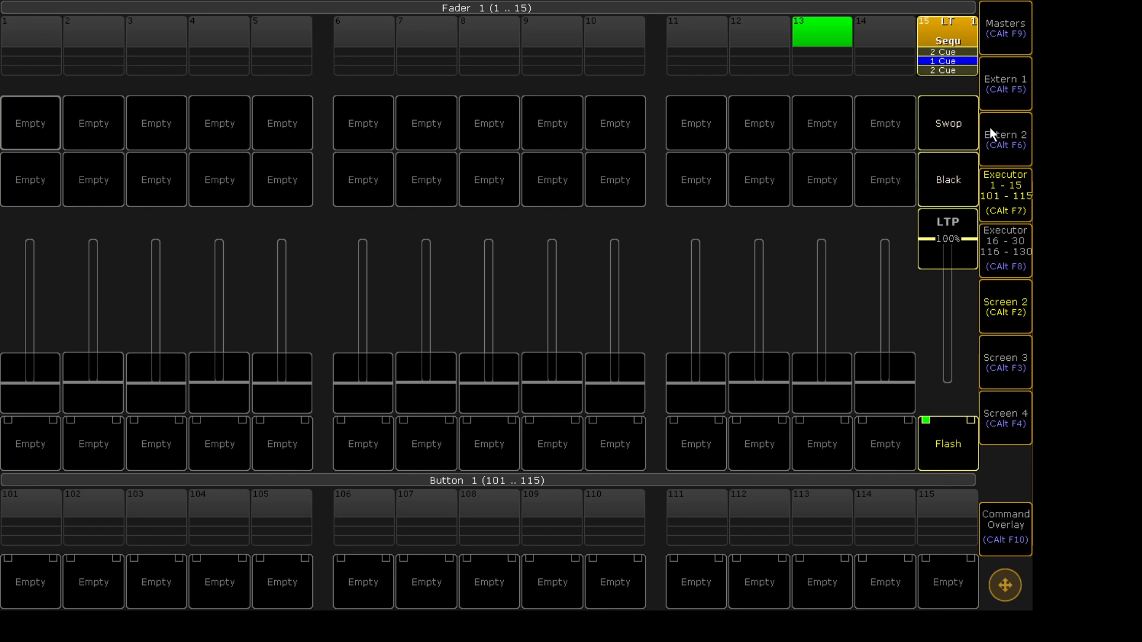
- Turn off Auto Stop in executor 15's sequence options, close them, and lower the fader
click(957, 25)
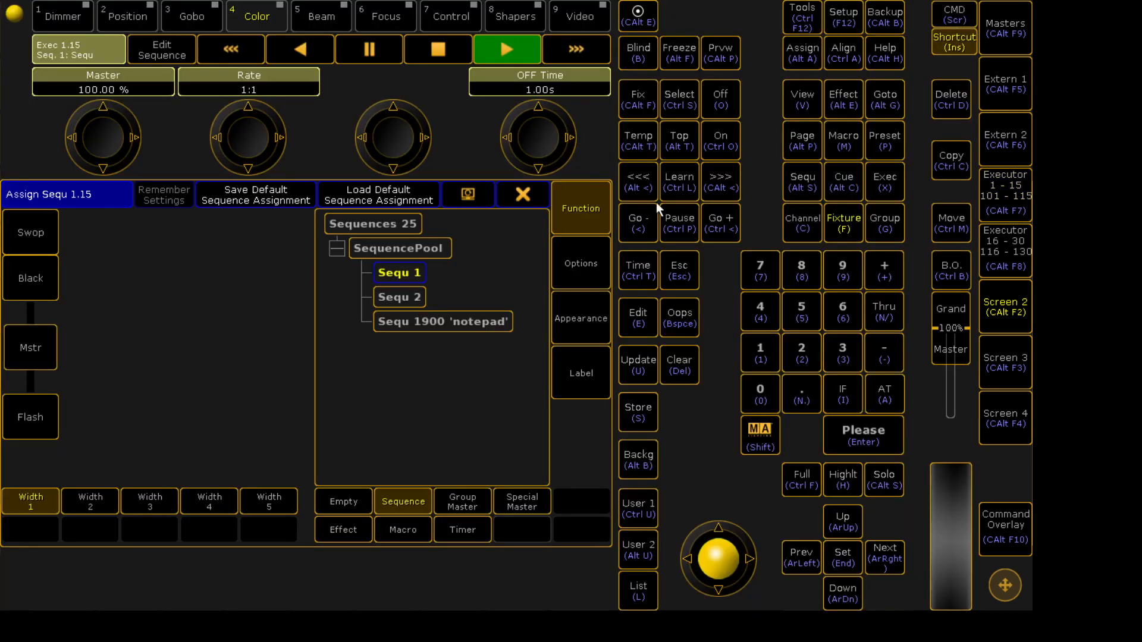
click(592, 254)
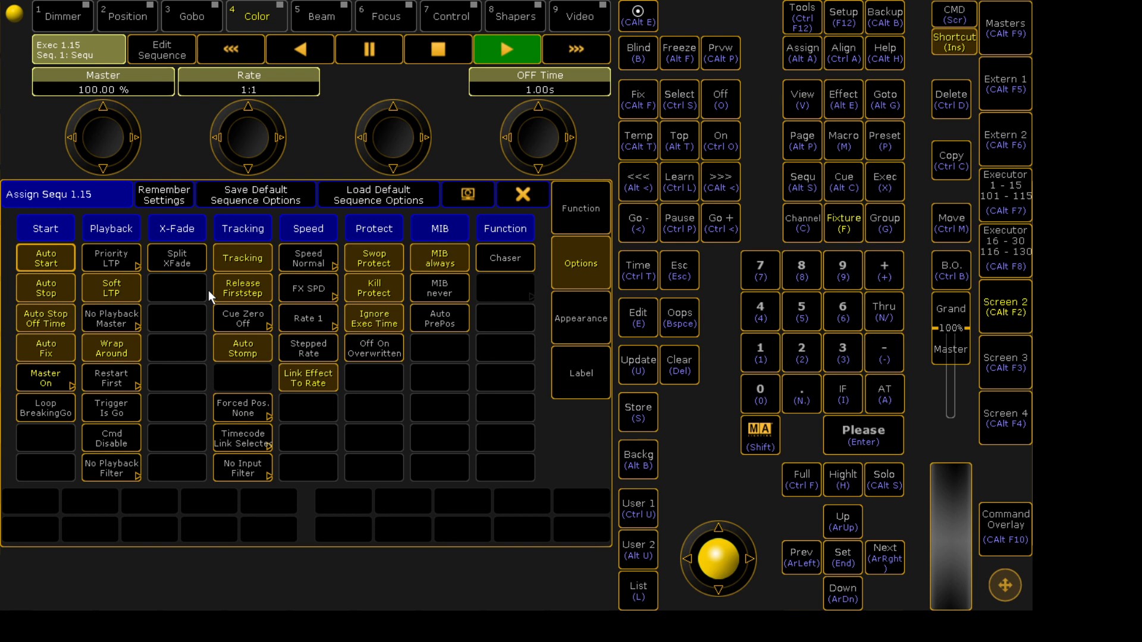
click(58, 287)
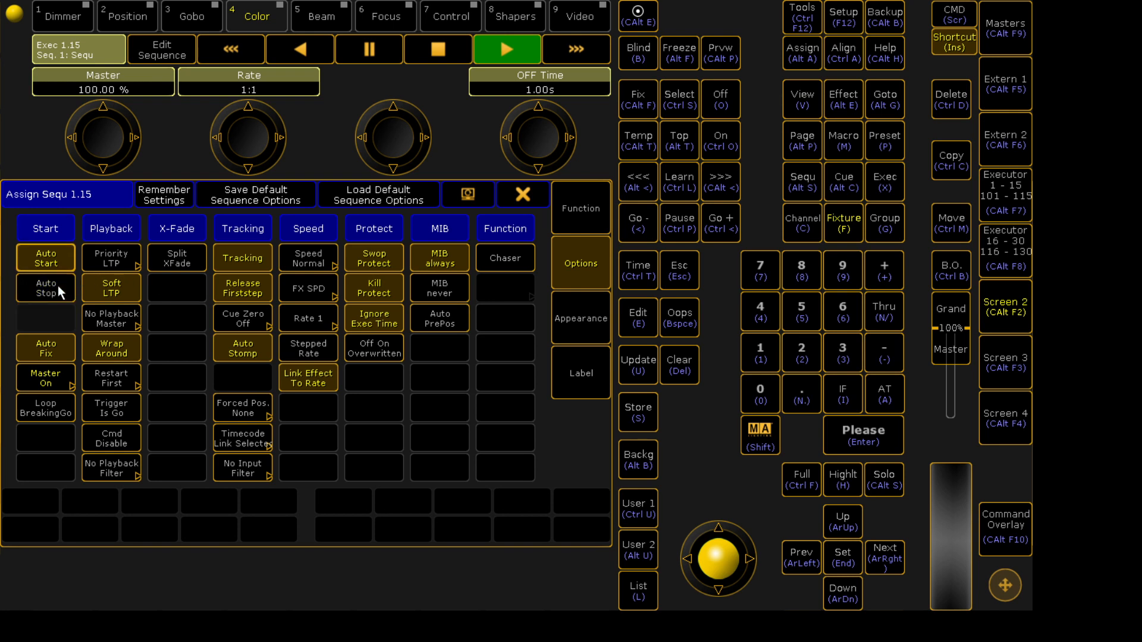
click(535, 201)
drag(967, 242, 959, 344)
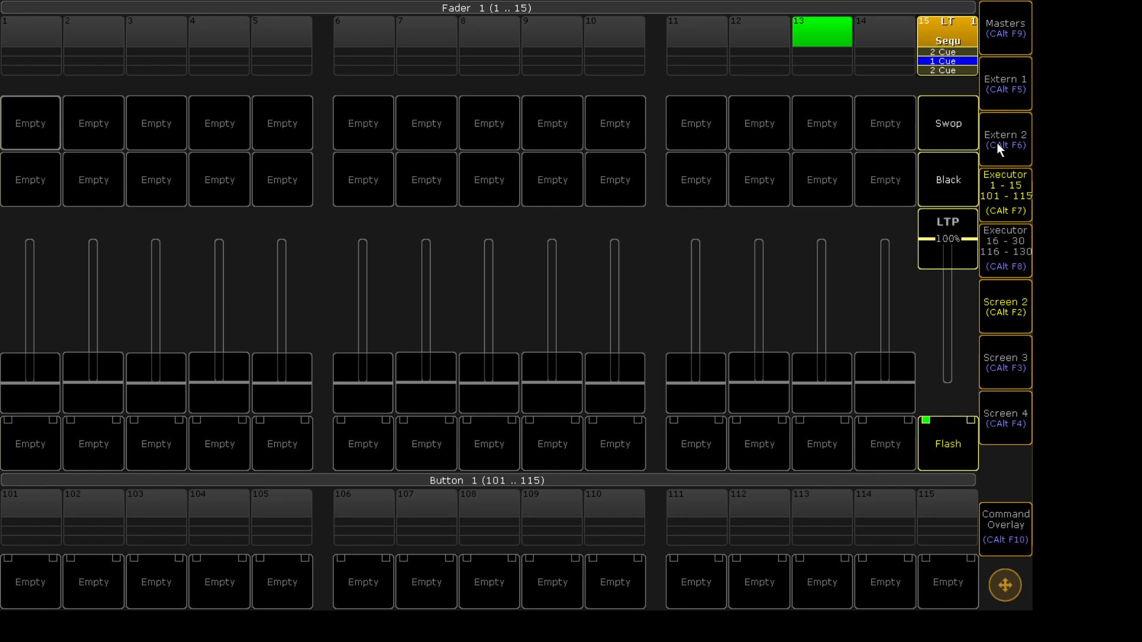
- Set executor 15's Master Go sequence option to Master Top and close the sequence options
click(955, 32)
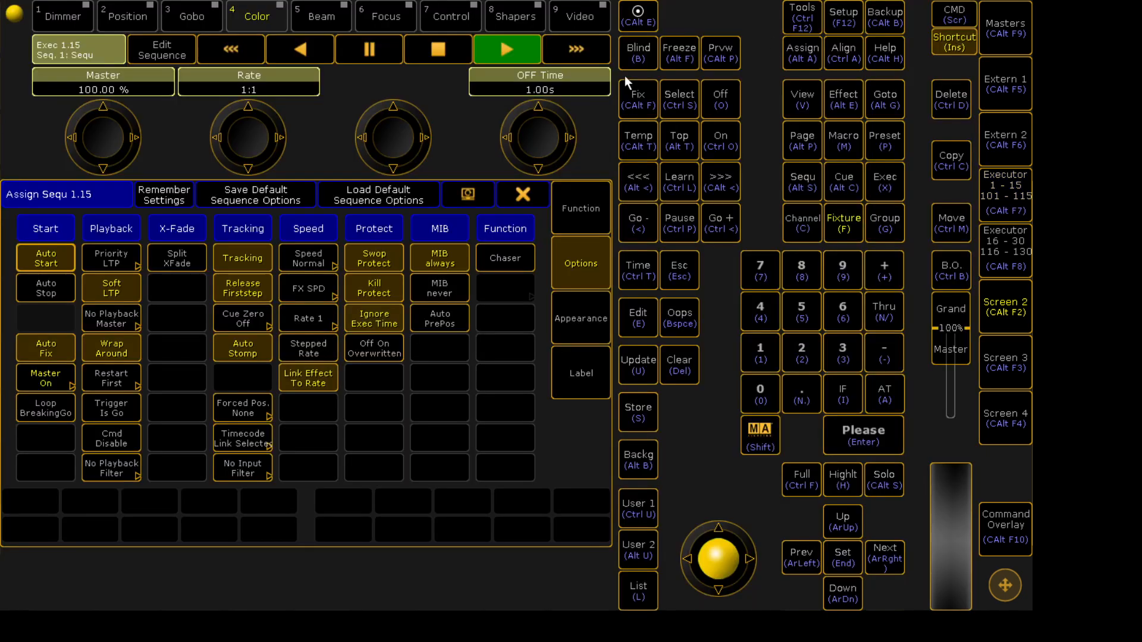
click(58, 369)
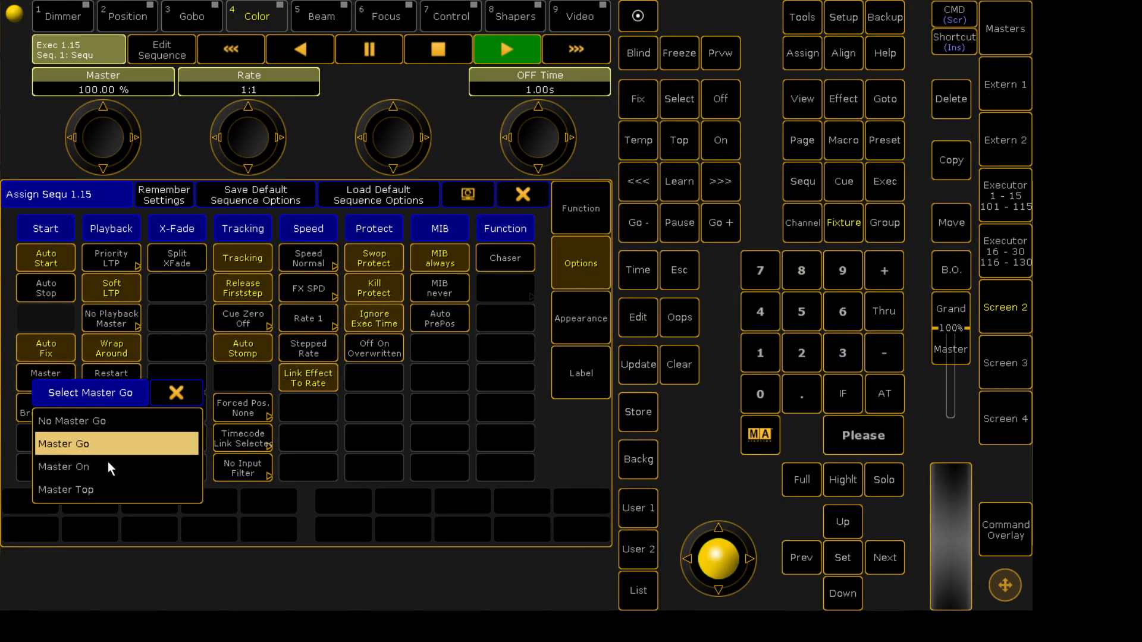
click(127, 487)
click(514, 189)
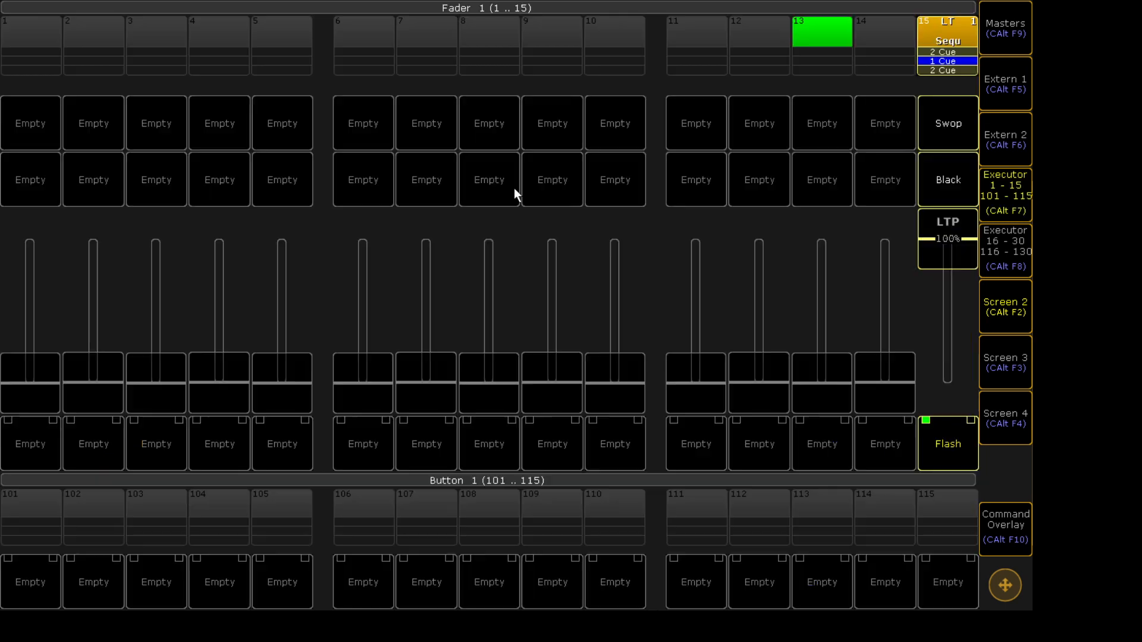
- Move executor 15's fader and press its button to test the Master Top behaviour
drag(937, 239, 934, 206)
click(955, 441)
click(408, 297)
drag(942, 233, 953, 1)
- Set executor 15's Master Go sequence option to No Master Go and close the sequence options
click(939, 32)
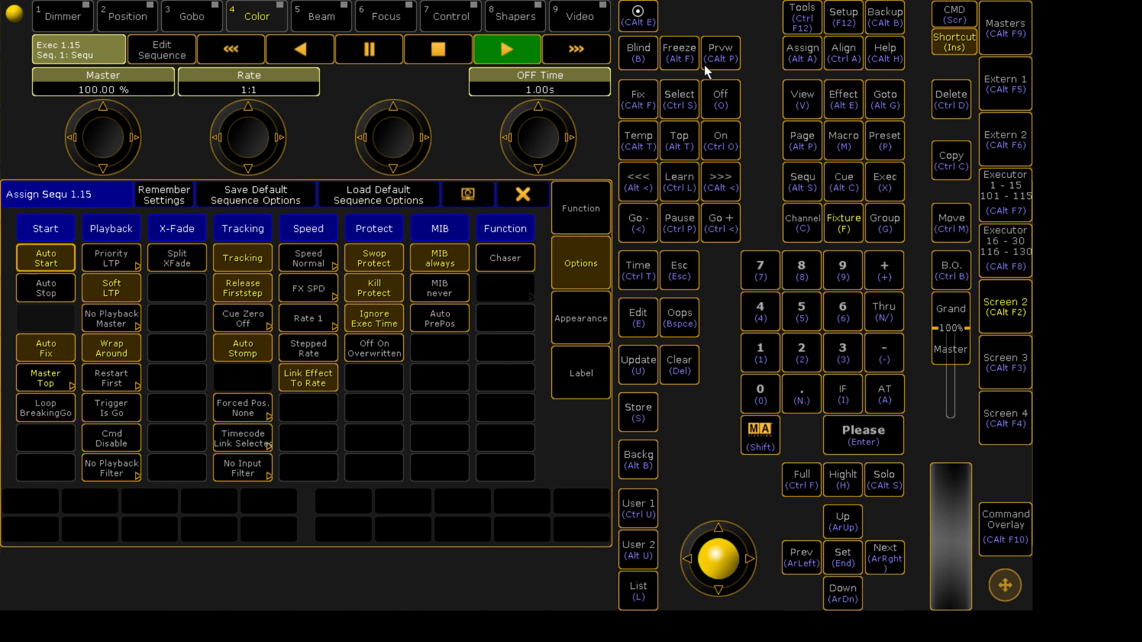
click(54, 374)
click(76, 410)
click(523, 194)
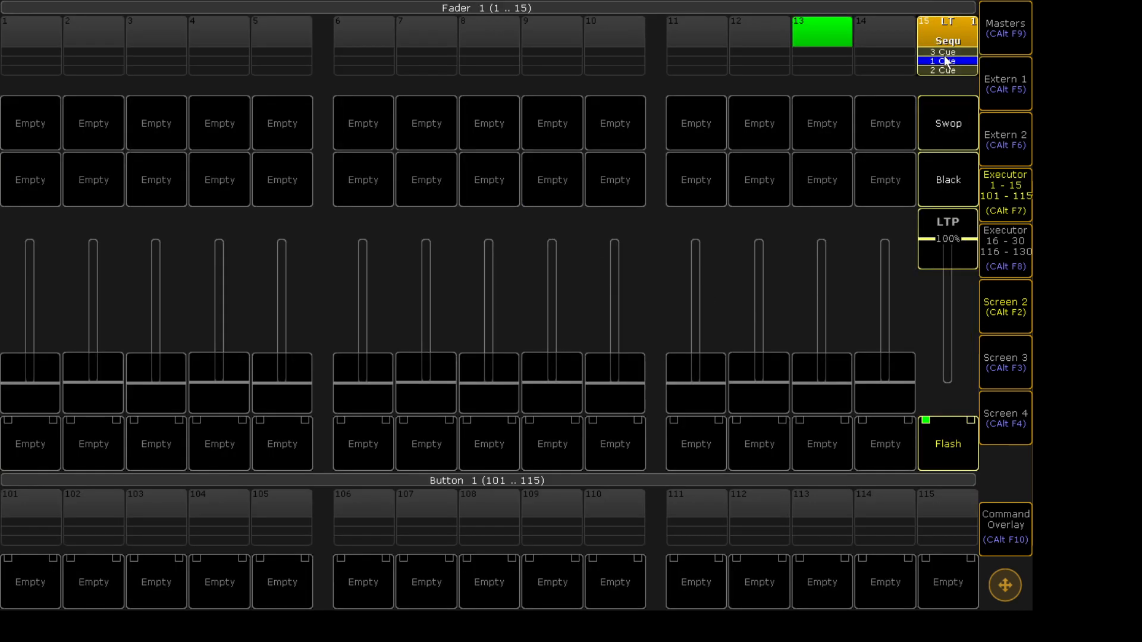
click(950, 32)
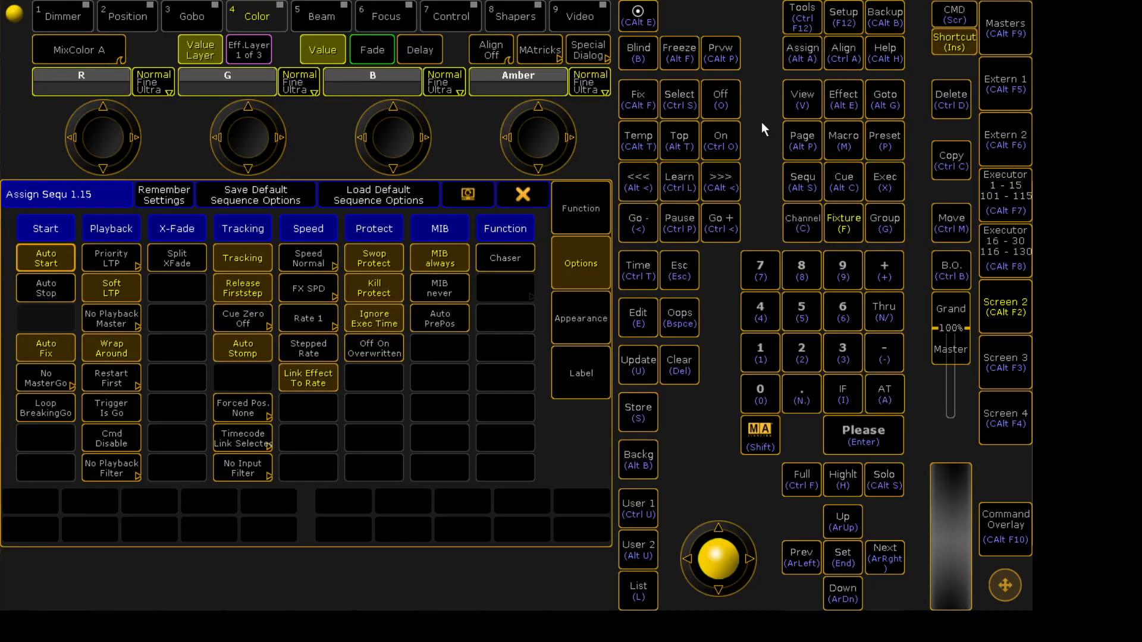
click(524, 193)
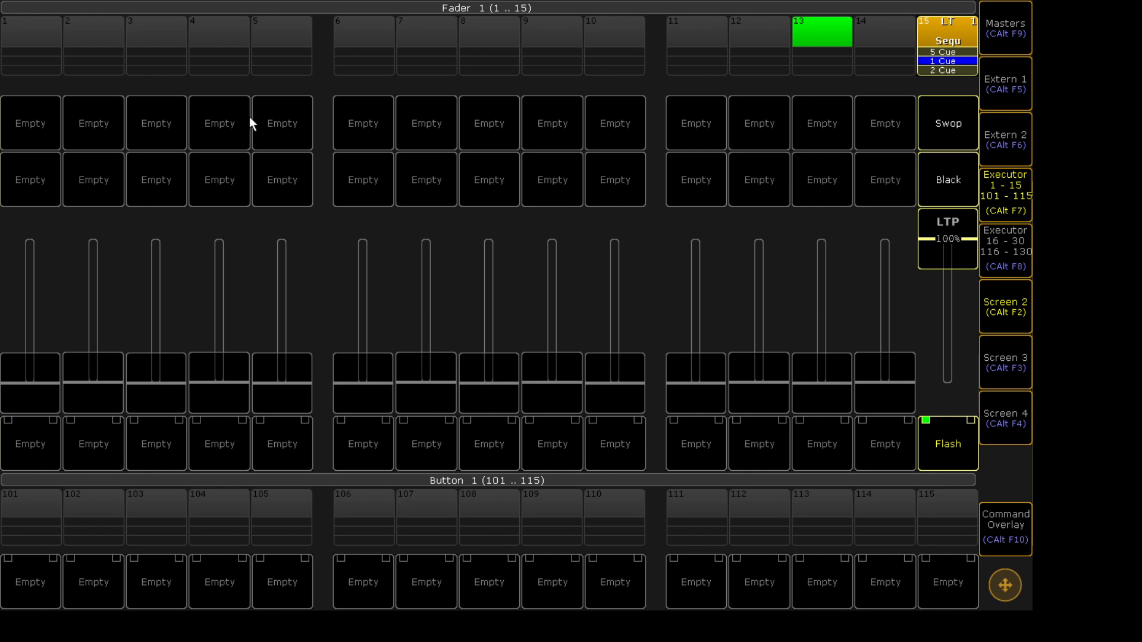
key(ctrl+alt)
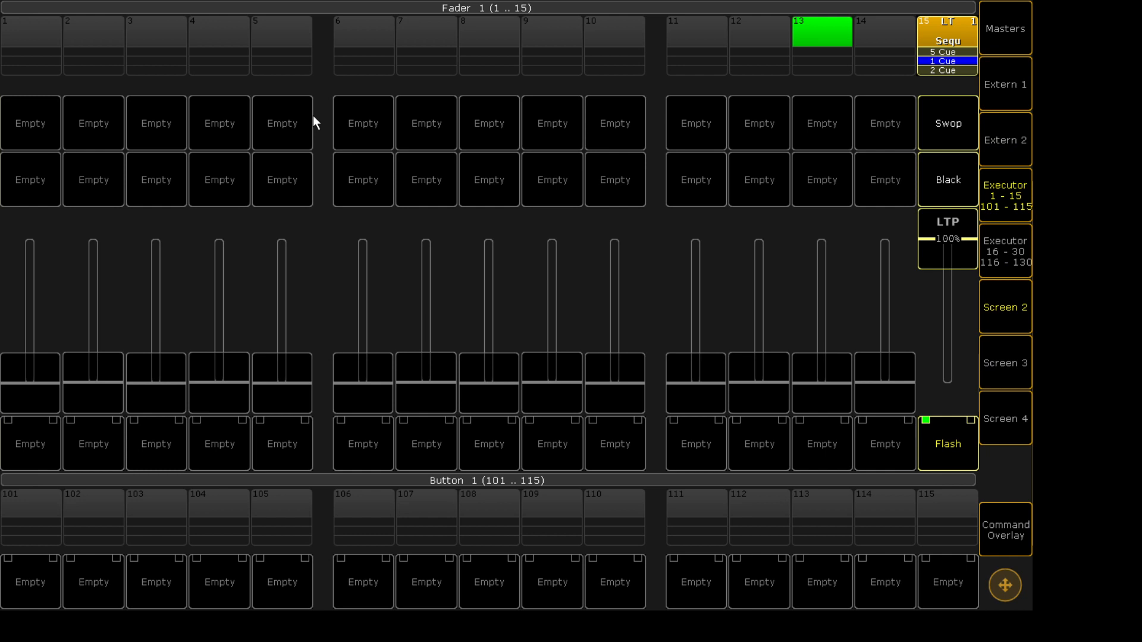
key(ctrl+alt)
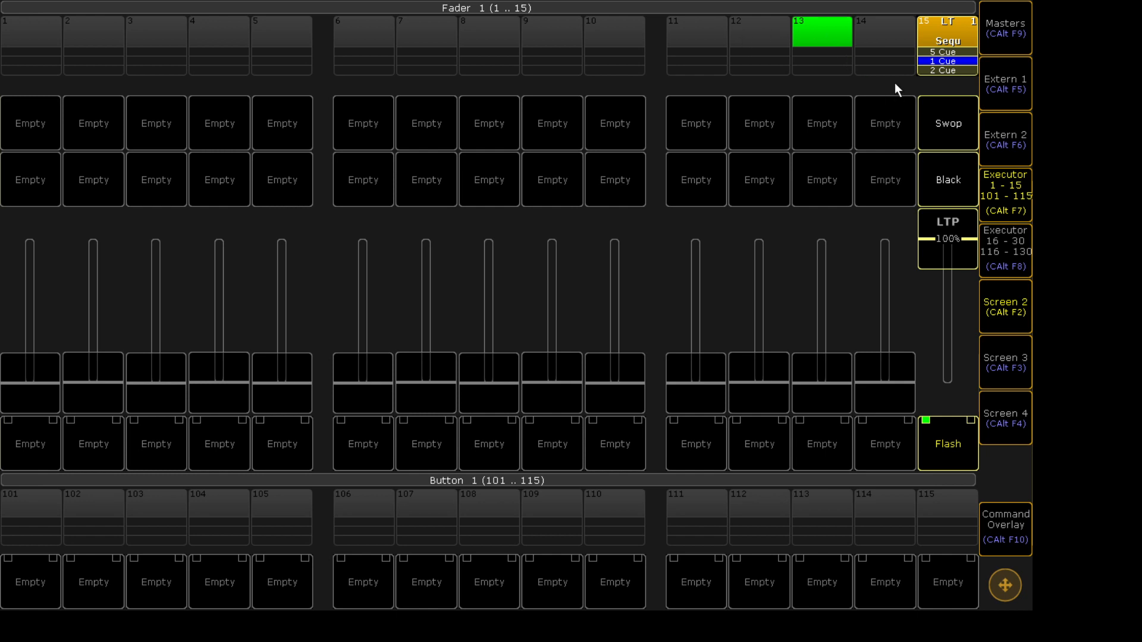
- Change executor 15's button function from Flash to Go and close the assignment window
click(963, 31)
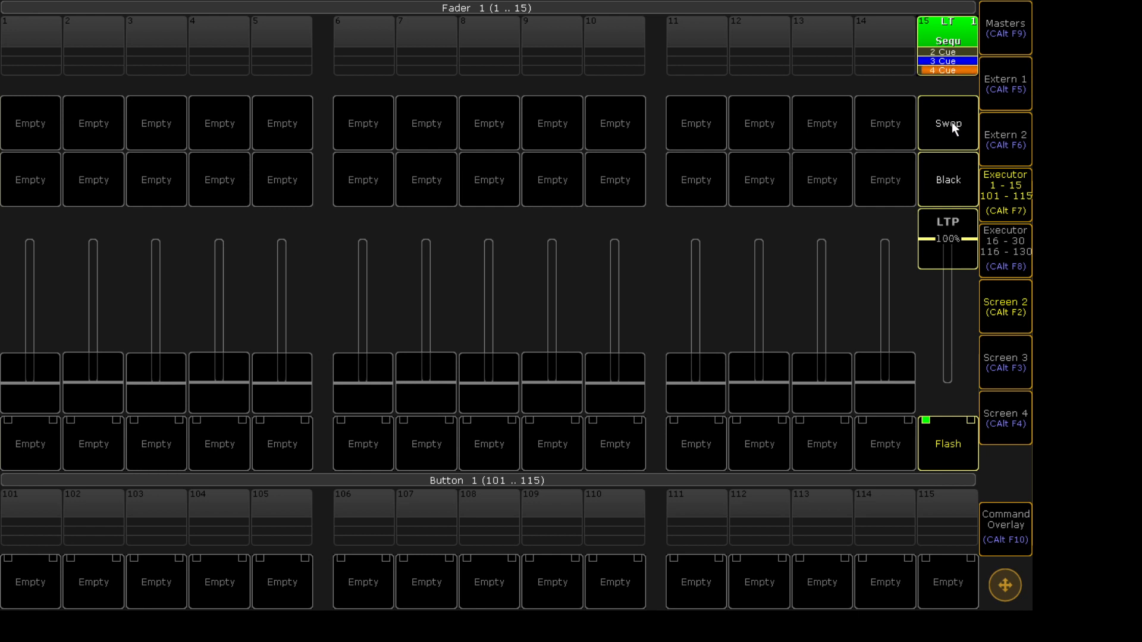
click(950, 30)
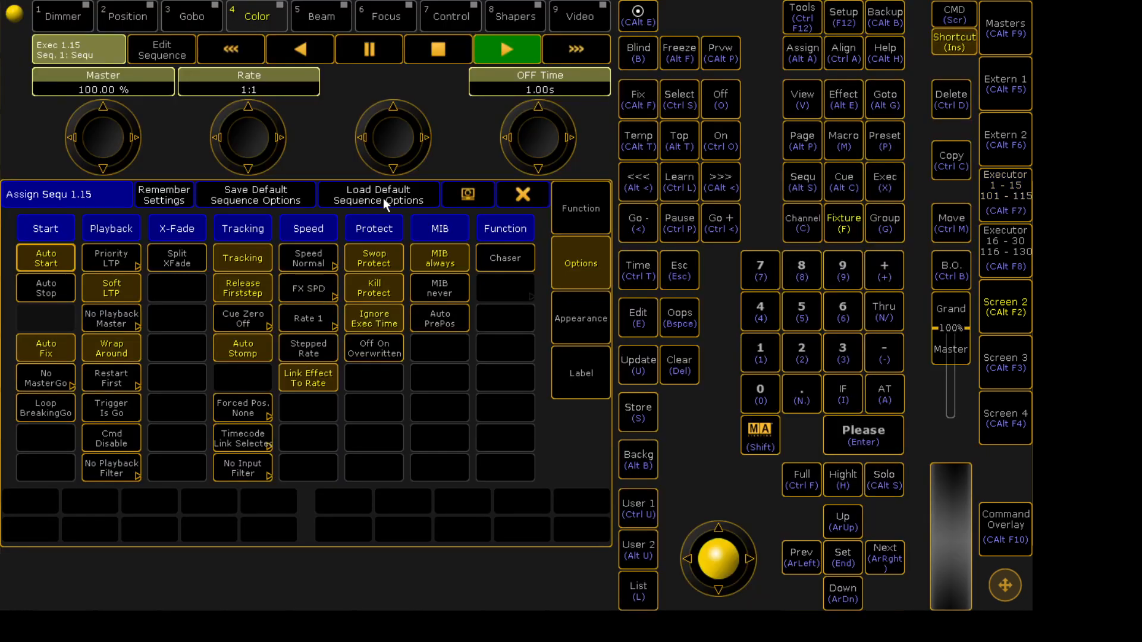
click(580, 215)
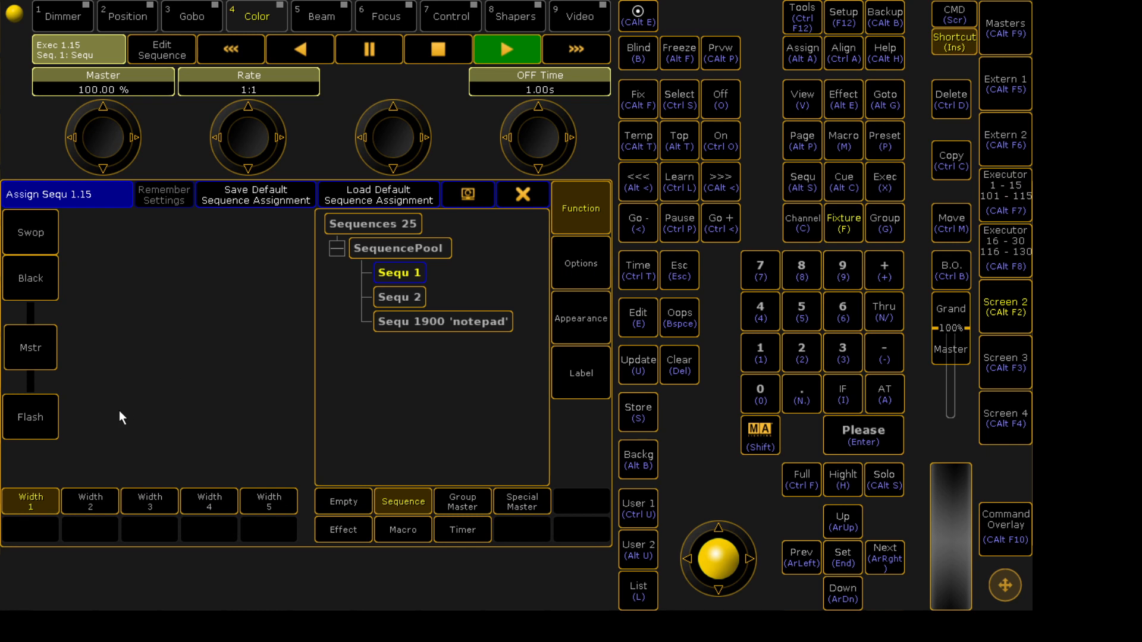
click(33, 401)
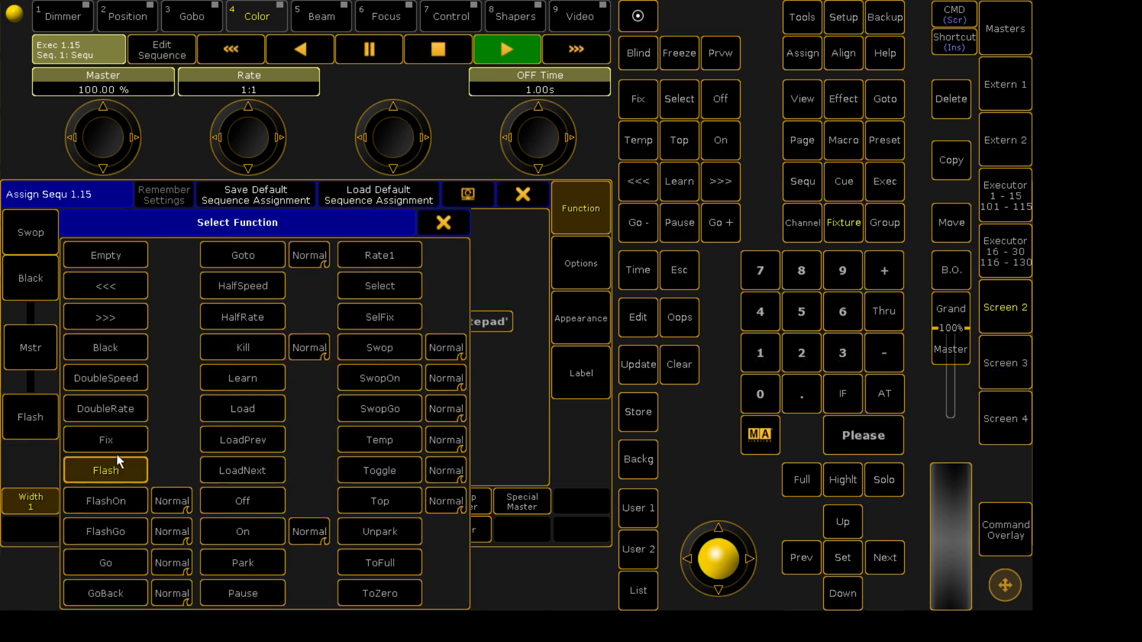
click(123, 554)
click(518, 190)
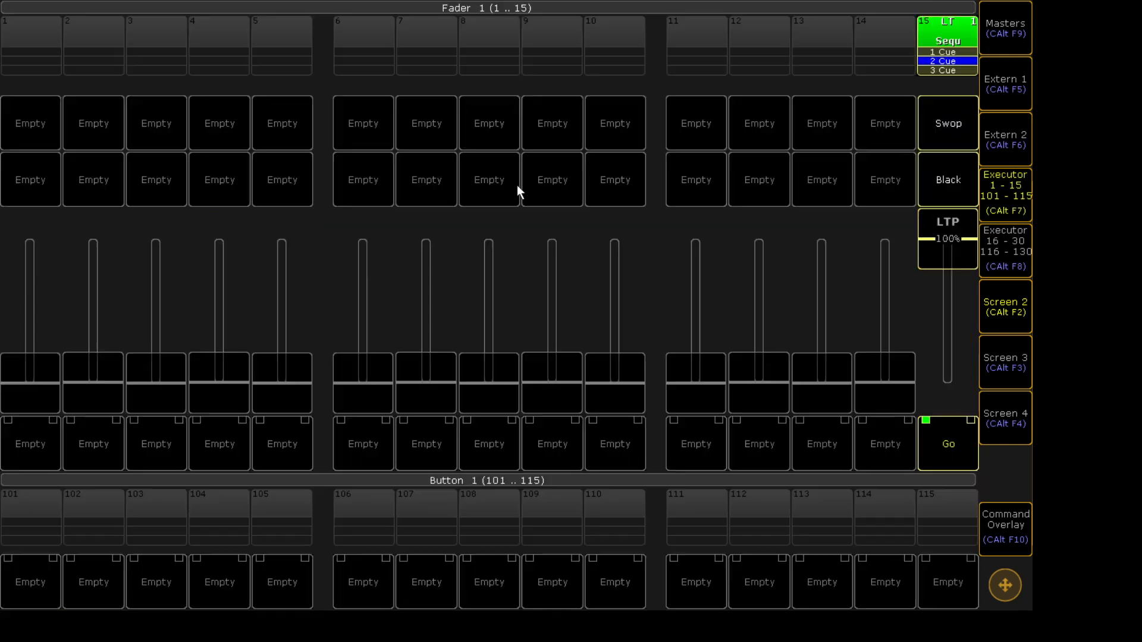
- Press executor 15's Go button and review its sequence options
click(941, 428)
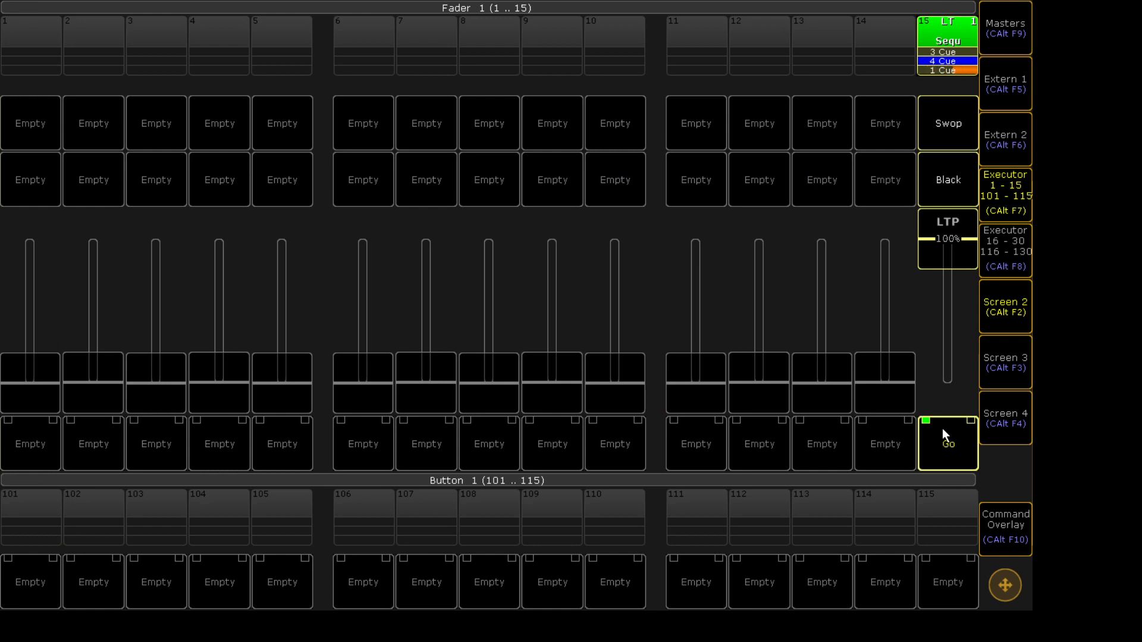
click(962, 25)
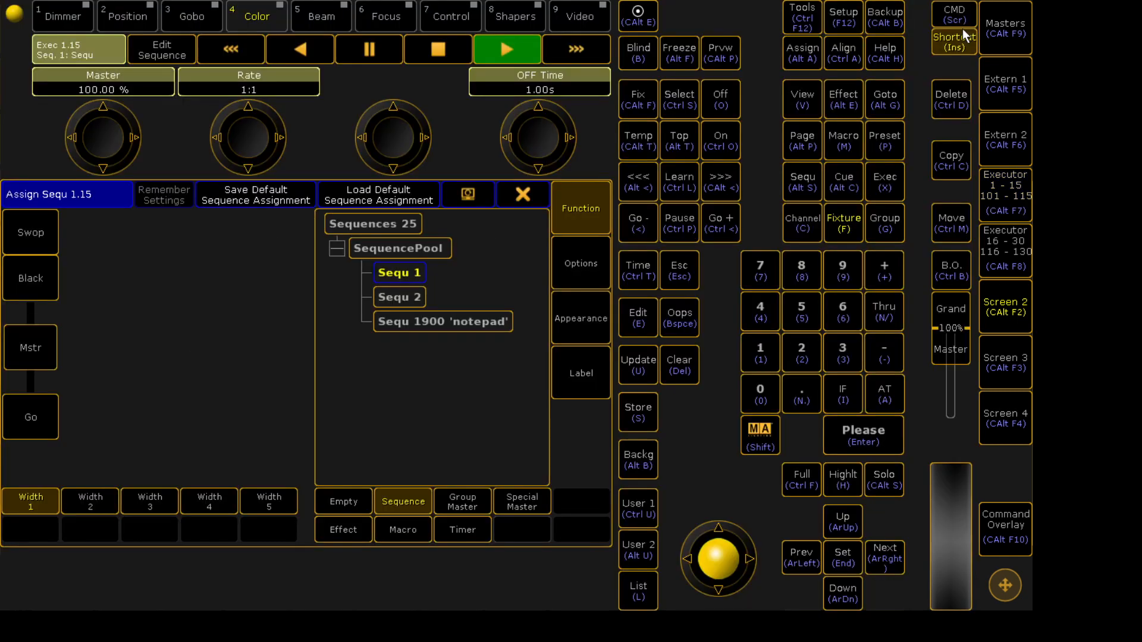
click(580, 264)
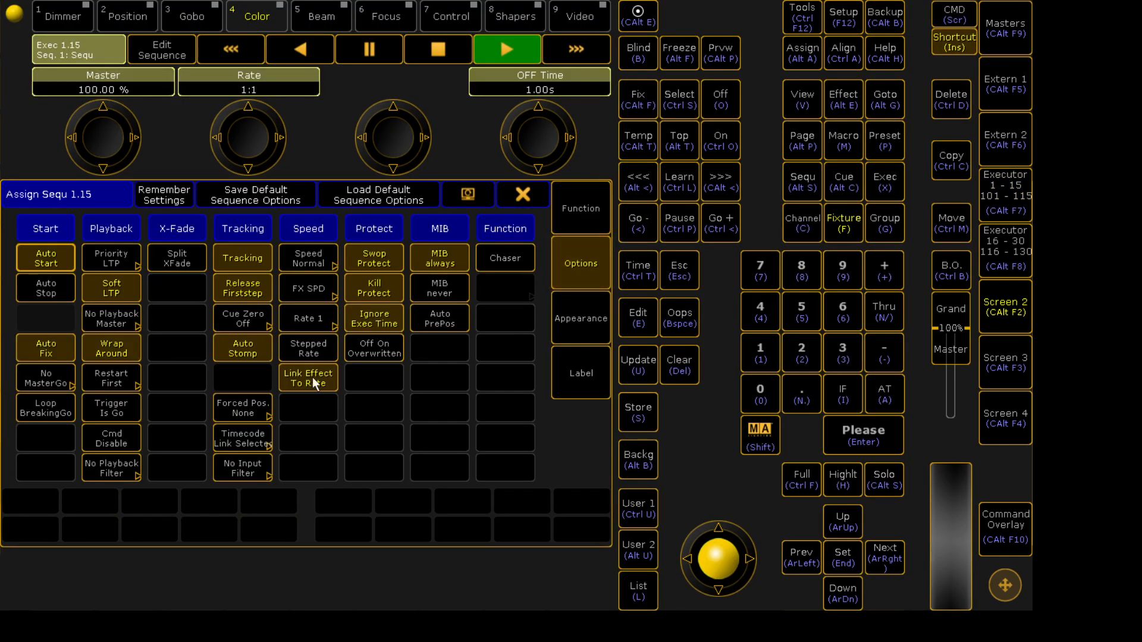
click(518, 203)
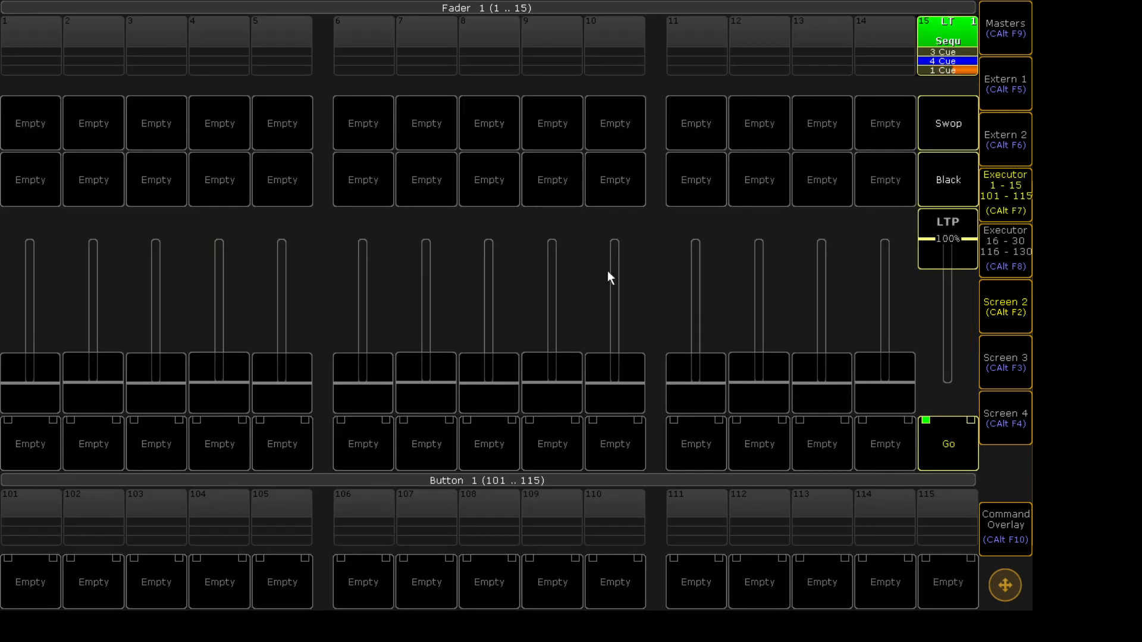
- Turn off Auto Fix for executor 15 and press its Go button several times
click(940, 443)
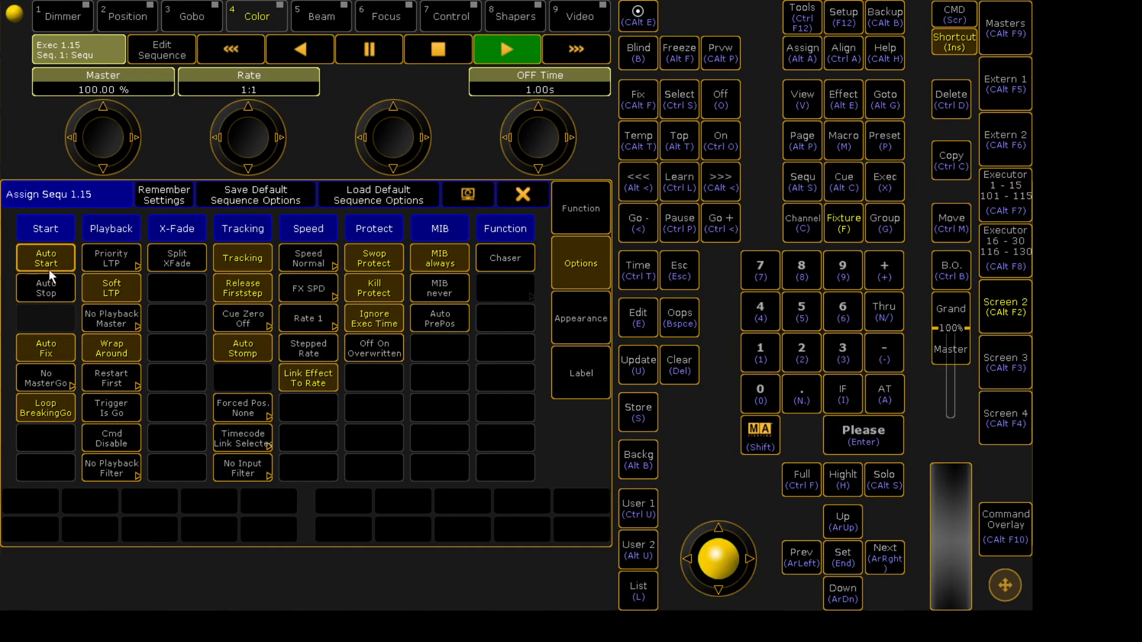
click(60, 356)
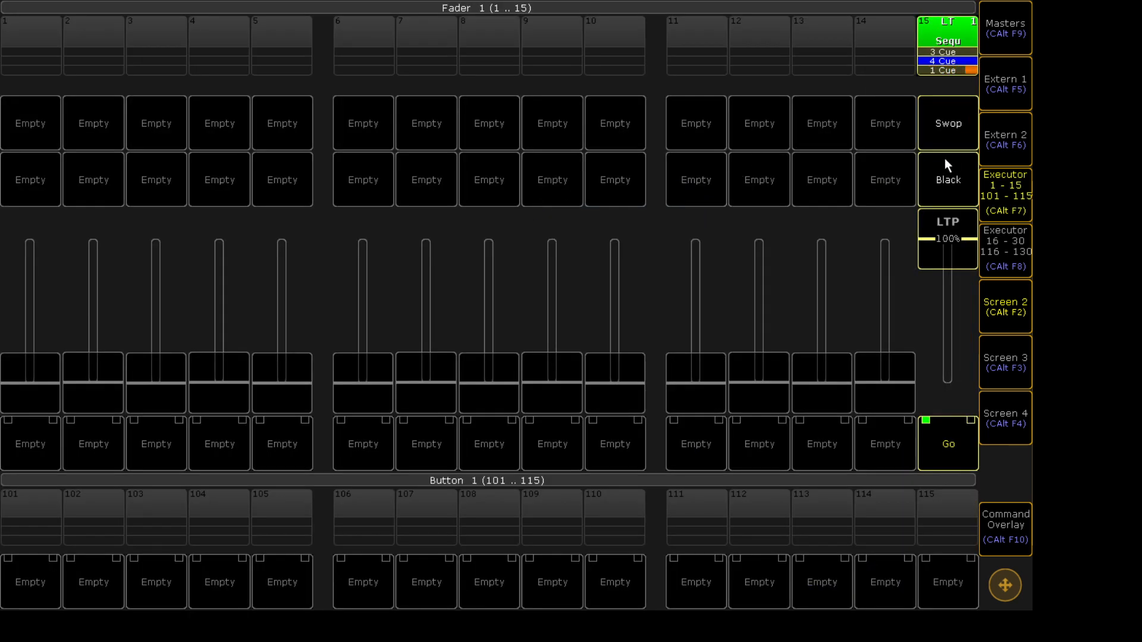
click(954, 447)
click(955, 447)
click(974, 446)
- Raise executor 15's fader to full and open its assignment function settings
mouse_move(954, 244)
mouse_down()
mouse_move(949, 311)
mouse_move(954, 10)
mouse_up()
click(945, 21)
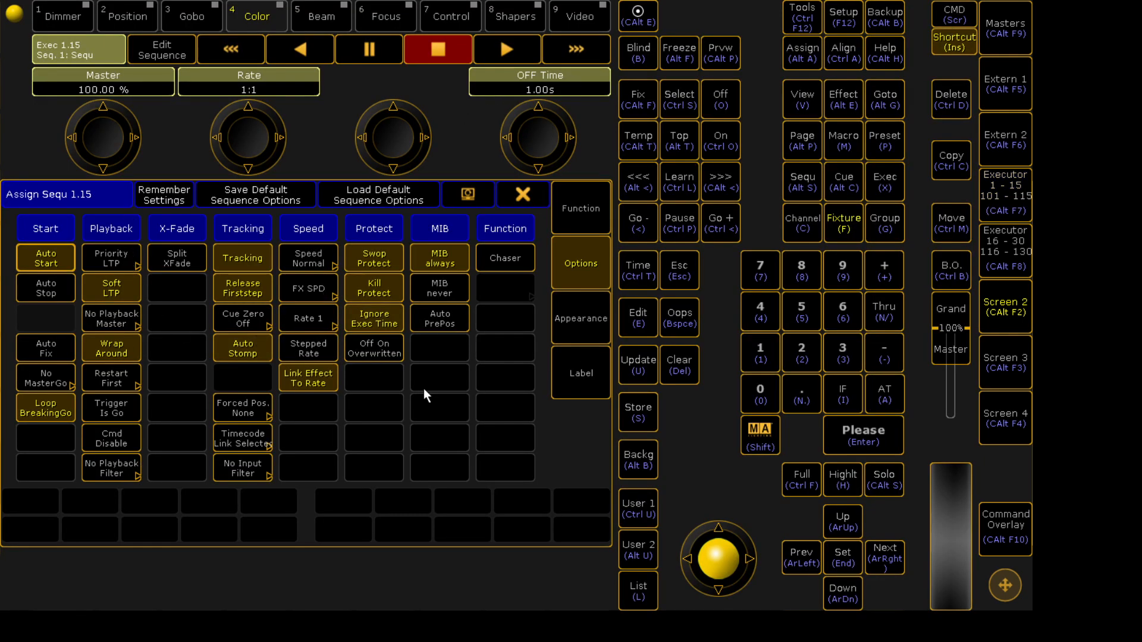
click(587, 217)
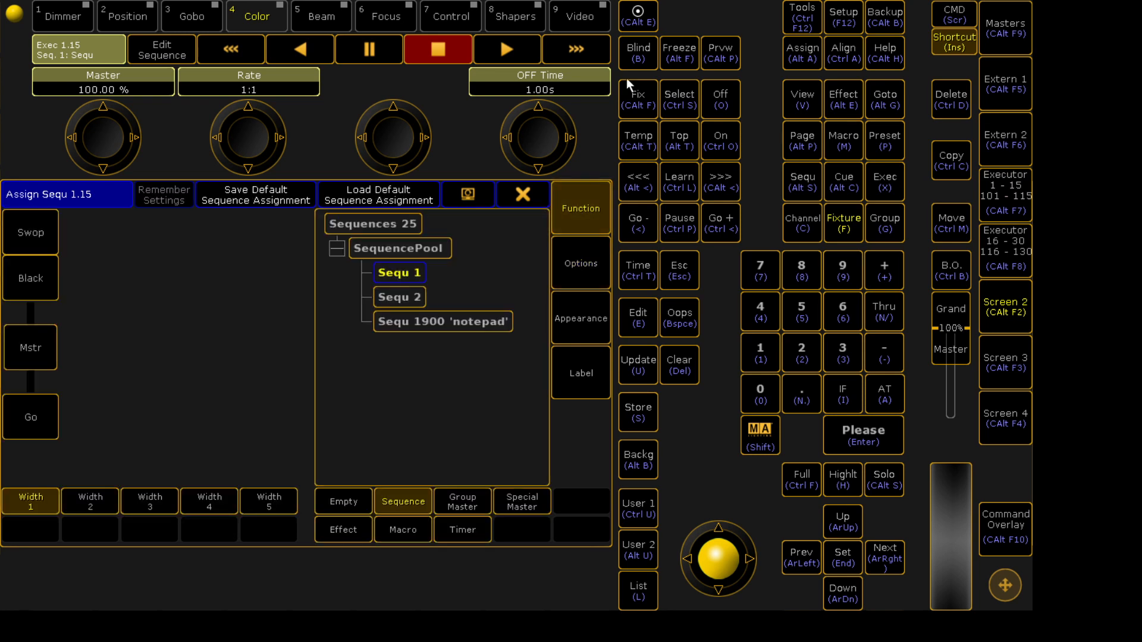